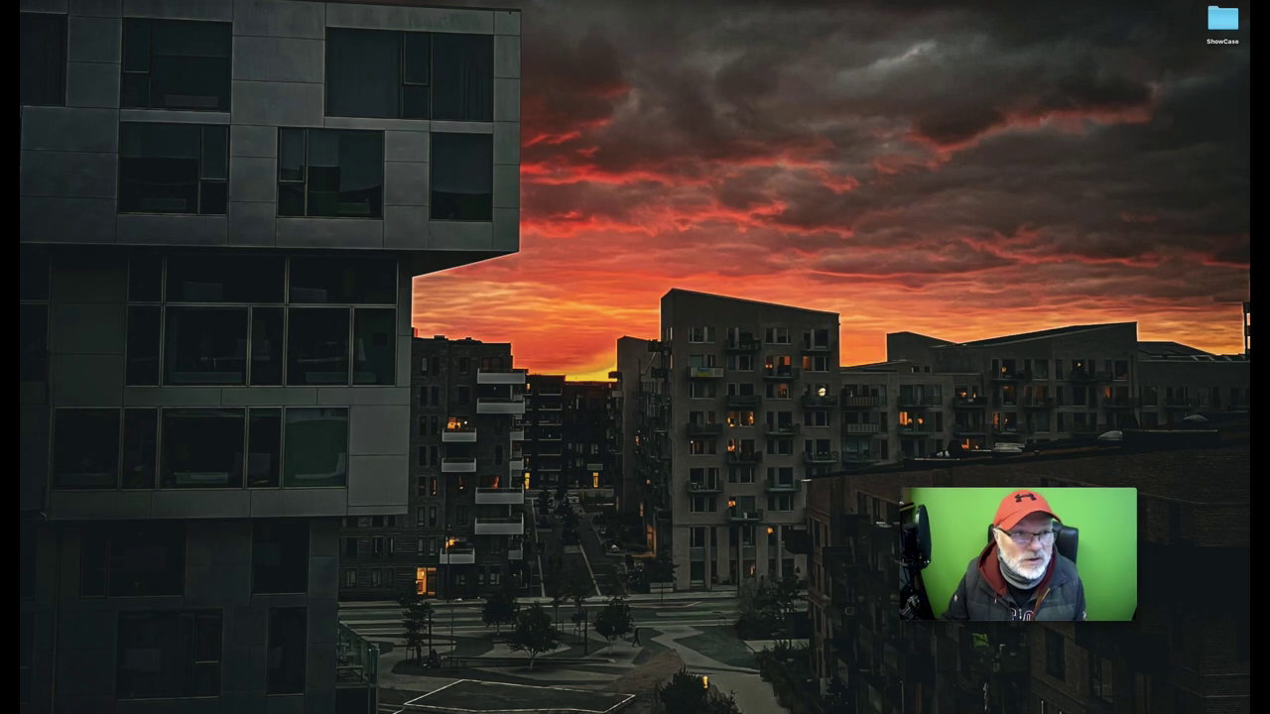
Start a new empty project with a Software Instrument track using Vintage Electric Piano.
{"action": "left_click", "coordinate": [99, 0]}
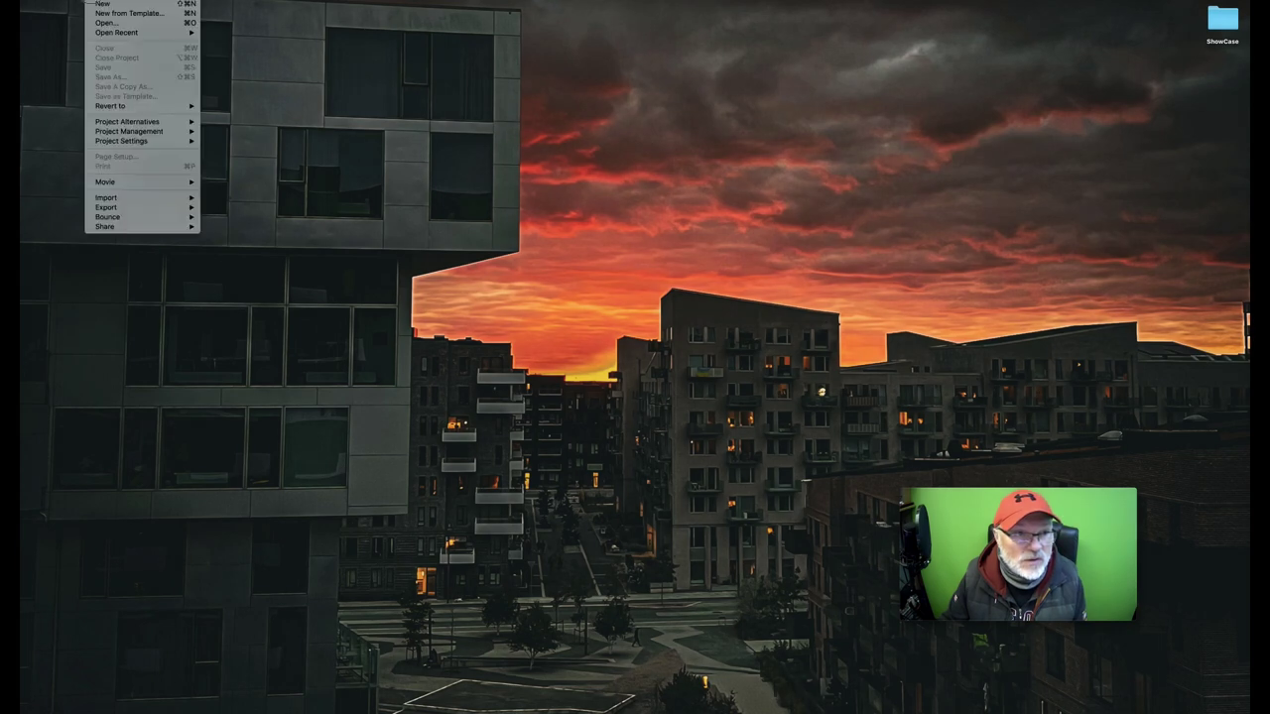
{"action": "left_click", "coordinate": [119, 5]}
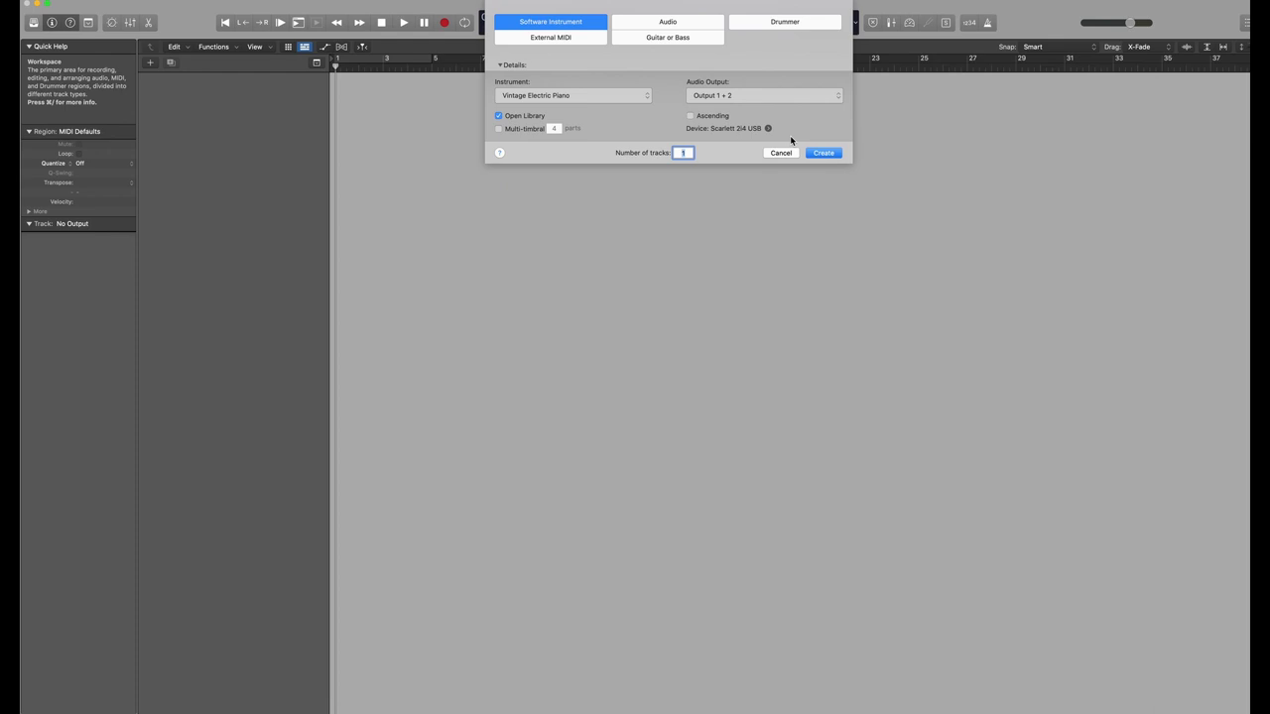
{"action": "left_click", "coordinate": [641, 97]}
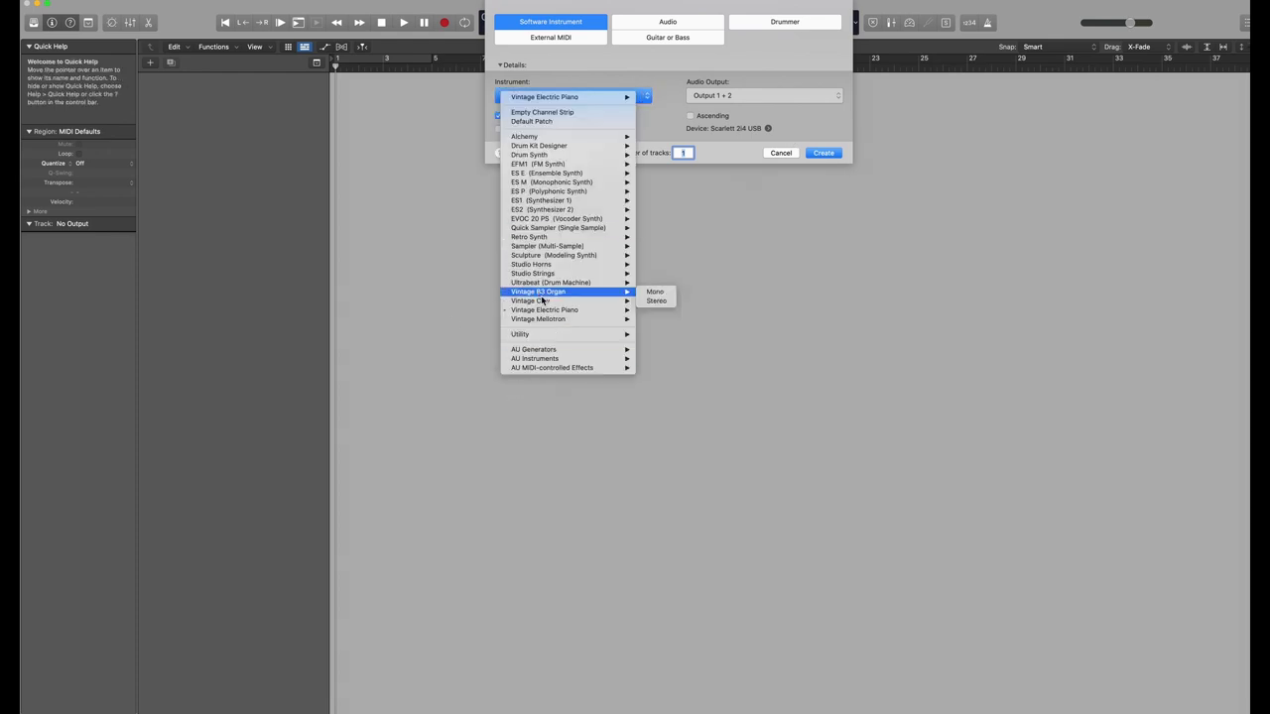
{"action": "left_click", "coordinate": [595, 96]}
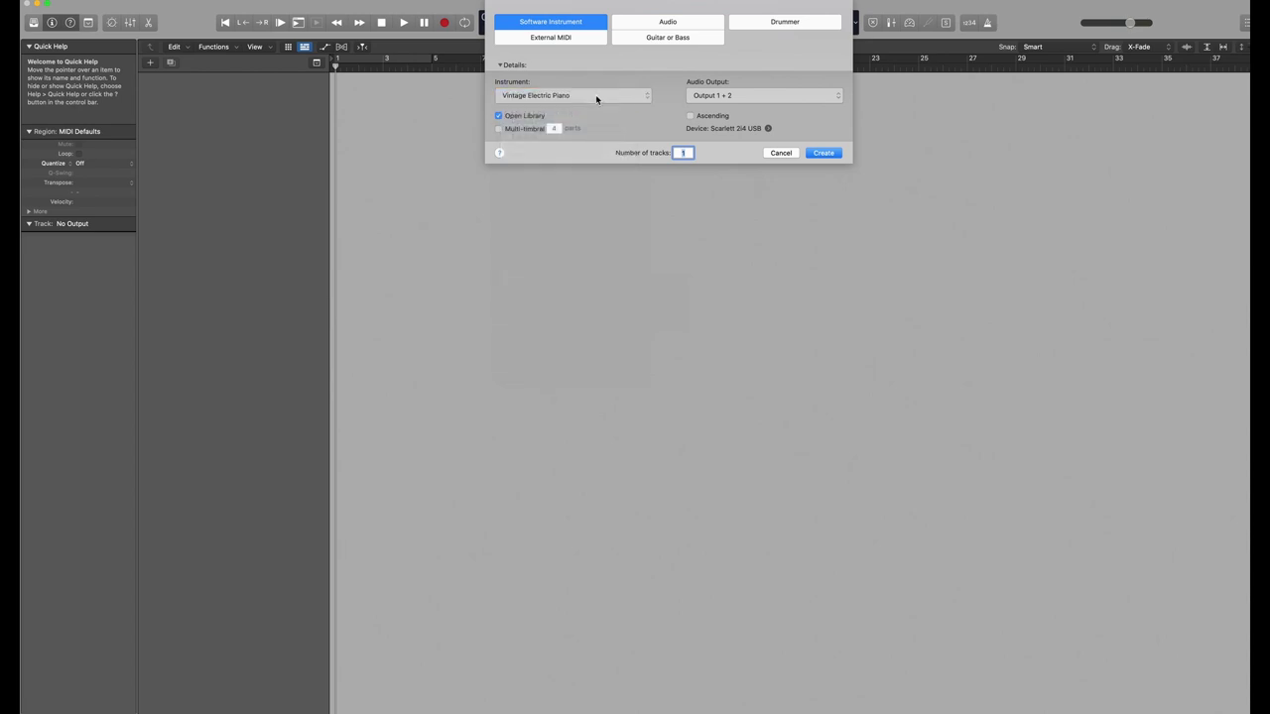
Create the Inst 1 track, add an empty MIDI region at bar 1, and open it in the Piano Roll.
{"action": "left_click", "coordinate": [825, 153]}
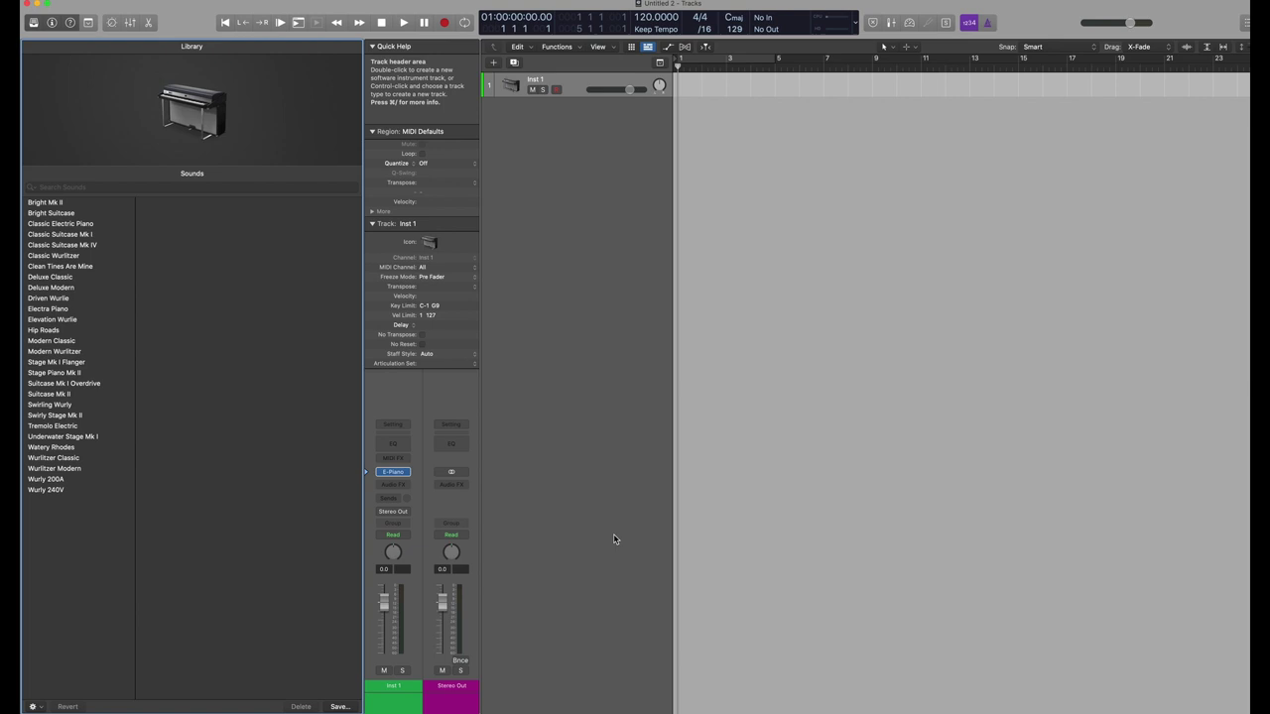
{"action": "right_click", "coordinate": [687, 84]}
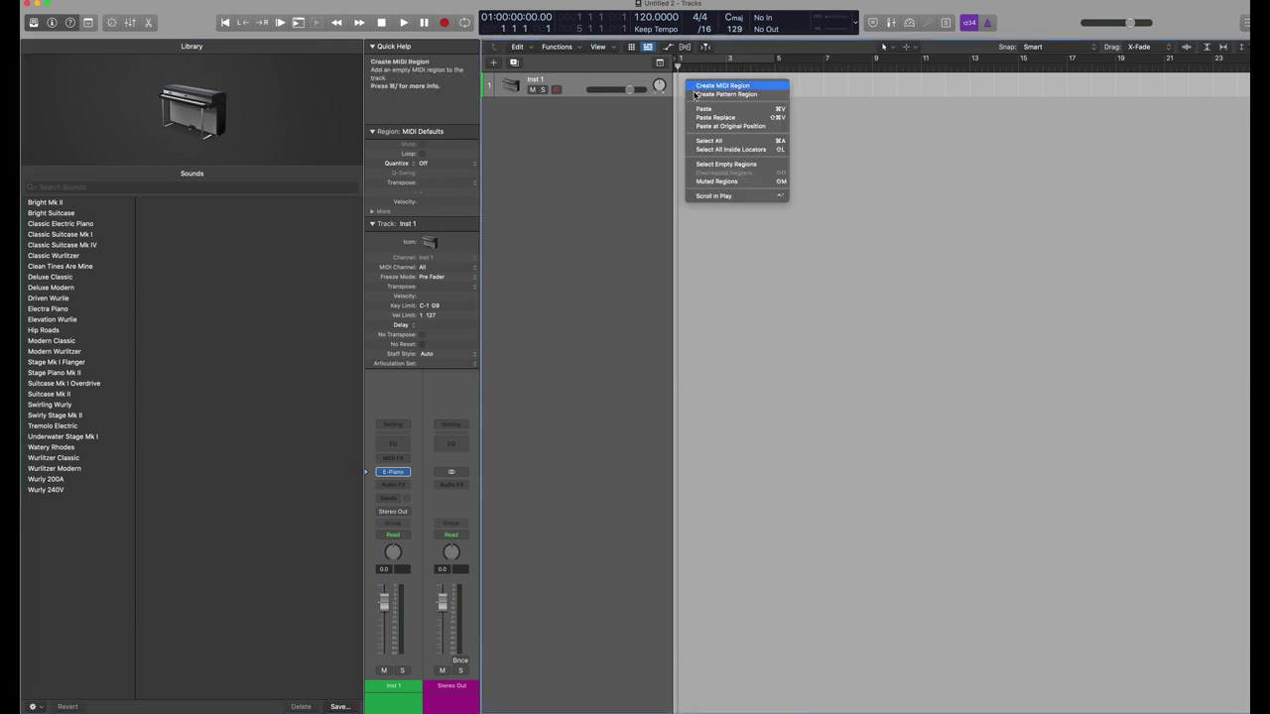
{"action": "left_click", "coordinate": [719, 86]}
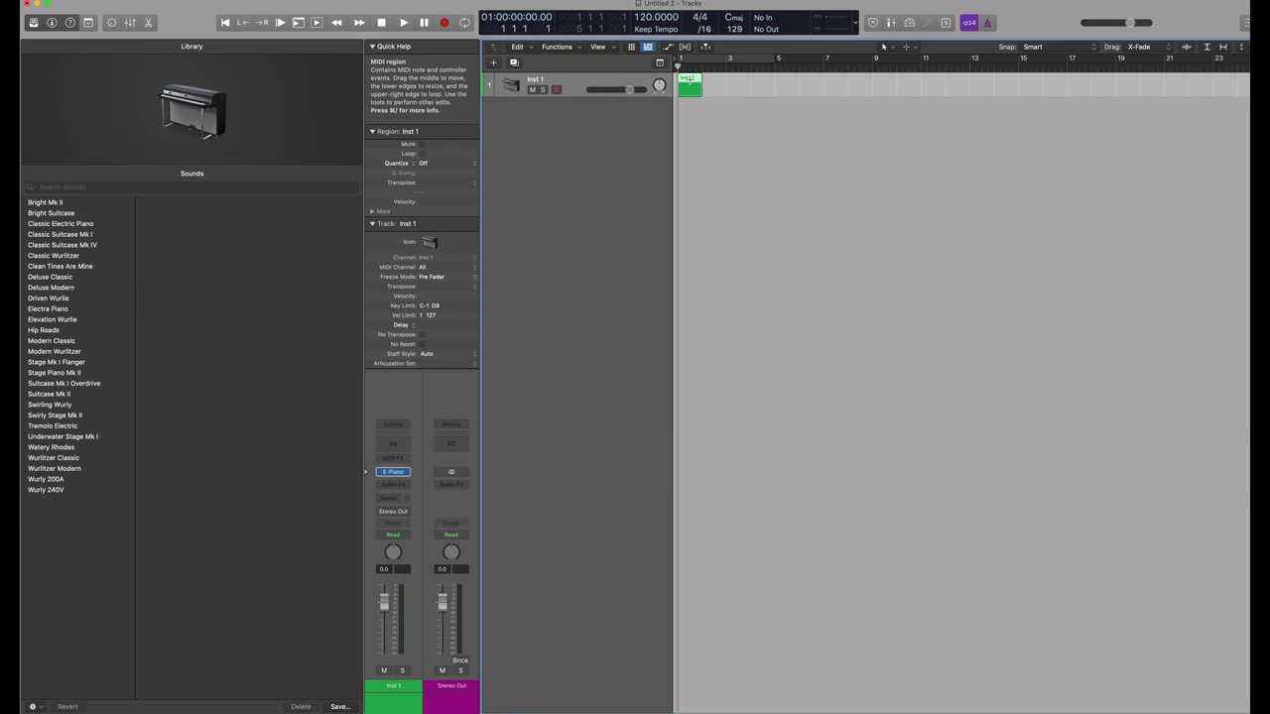
{"action": "double_click", "coordinate": [692, 83]}
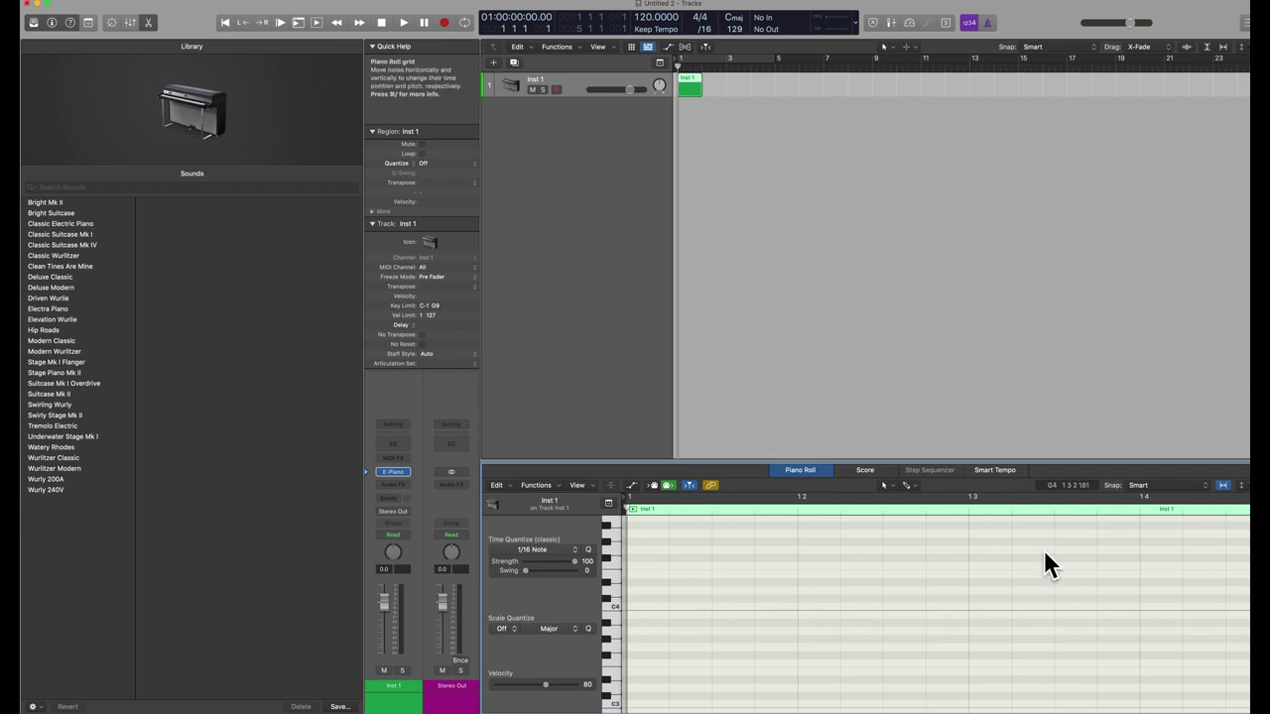
Enter a C maj7 chord at the region start: C3, E3, G3 and the seventh on top.
{"action": "left_click", "coordinate": [640, 703], "text": "super"}
{"action": "left_click", "coordinate": [640, 666], "text": "super"}
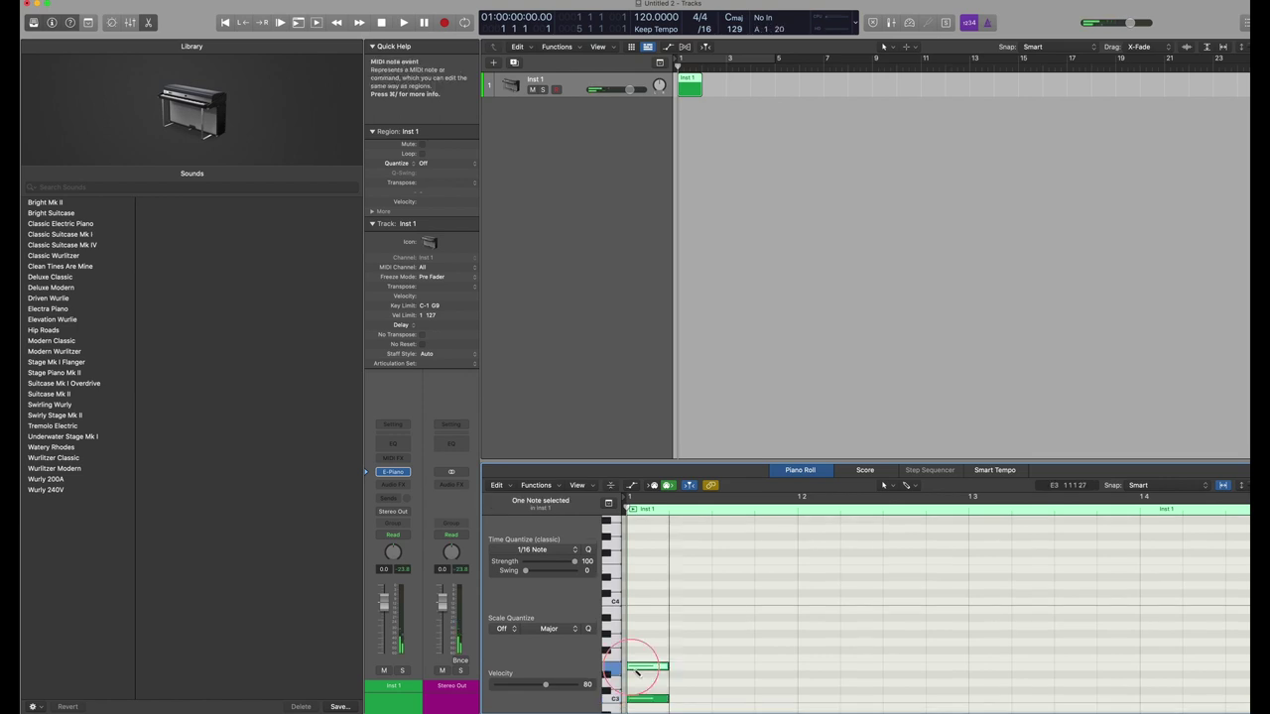
{"action": "left_click", "coordinate": [640, 641], "text": "super"}
{"action": "left_click", "coordinate": [640, 611], "text": "super"}
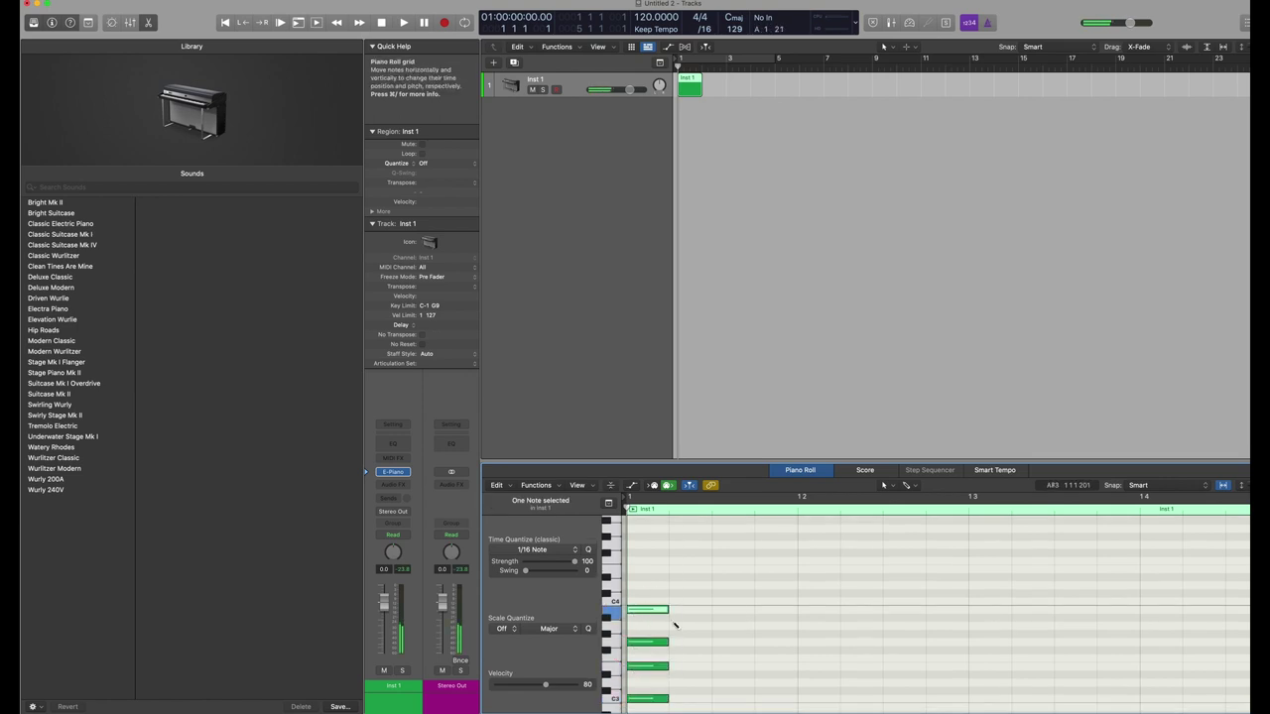
Copy the first chord to beat 2, one step higher.
{"action": "left_click", "coordinate": [670, 708]}
{"action": "scroll", "coordinate": [665, 679], "scroll_direction": "down", "scroll_amount": 1}
{"action": "left_click_drag", "start_coordinate": [665, 678], "coordinate": [657, 566]}
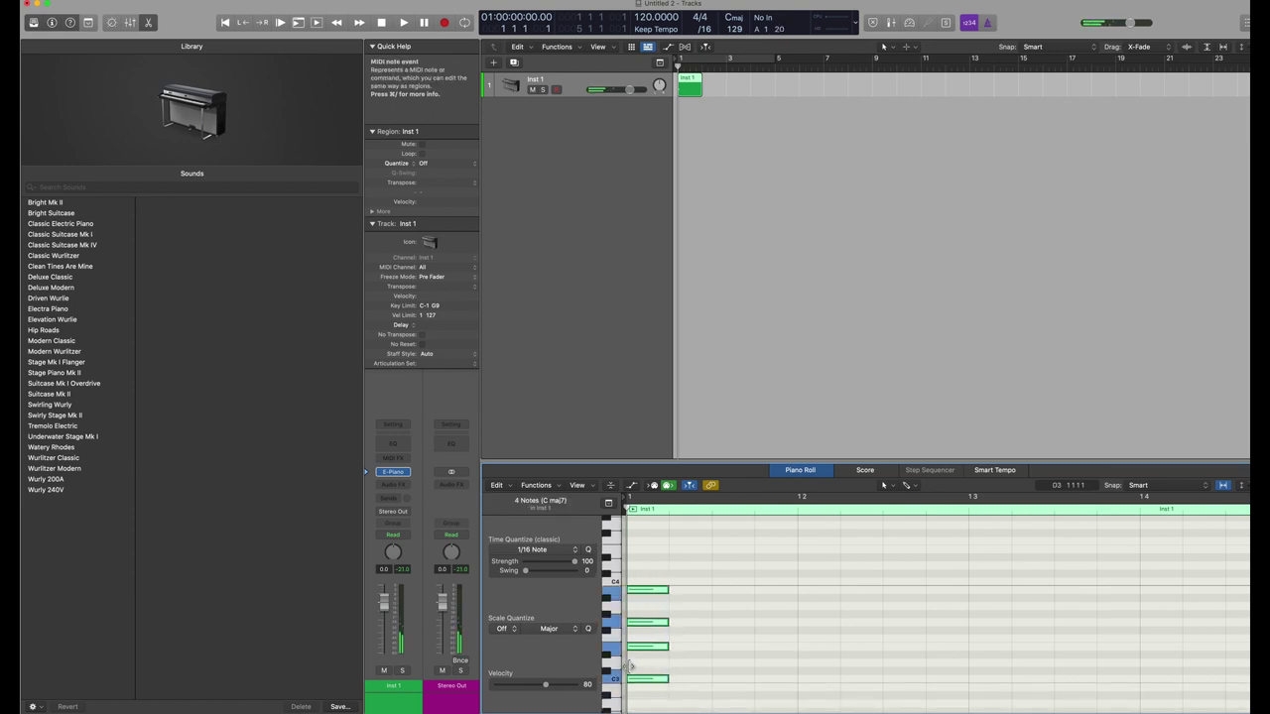
{"action": "left_click_drag", "start_coordinate": [648, 682], "coordinate": [816, 585]}
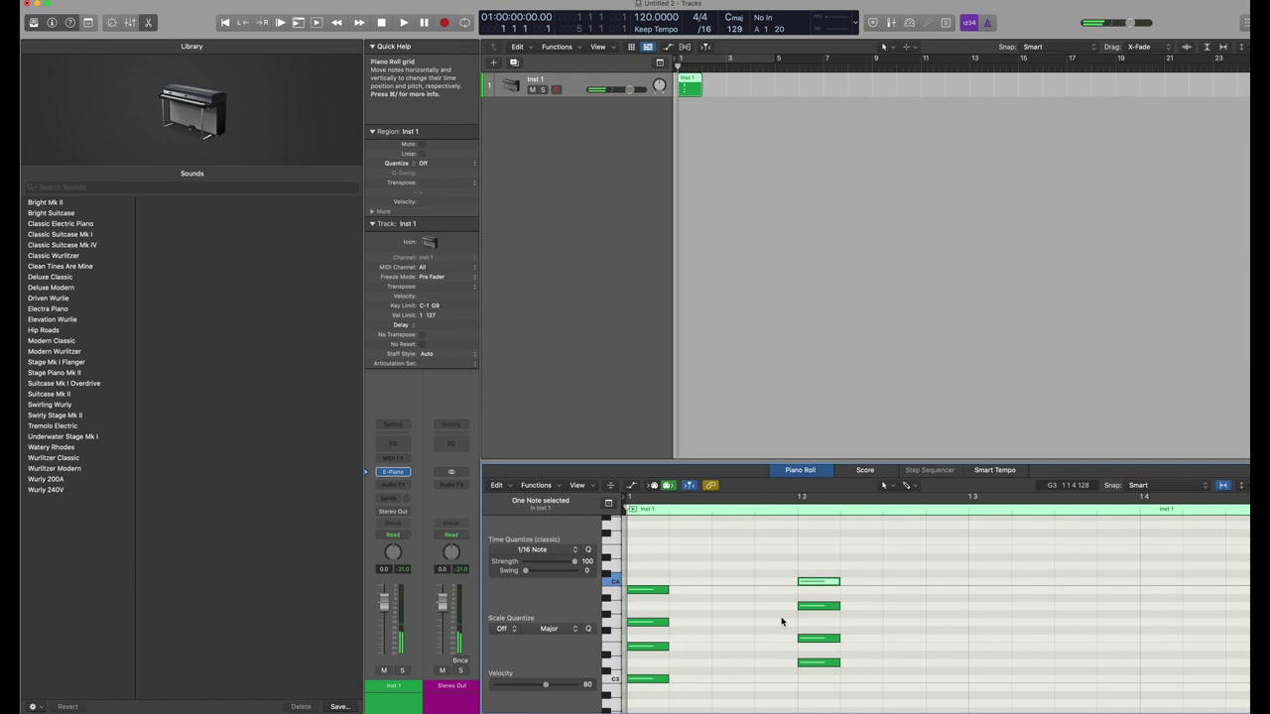
Copy the C maj7 chord to beat 3 and remove that chord's top note.
{"action": "left_click_drag", "start_coordinate": [649, 569], "coordinate": [659, 706]}
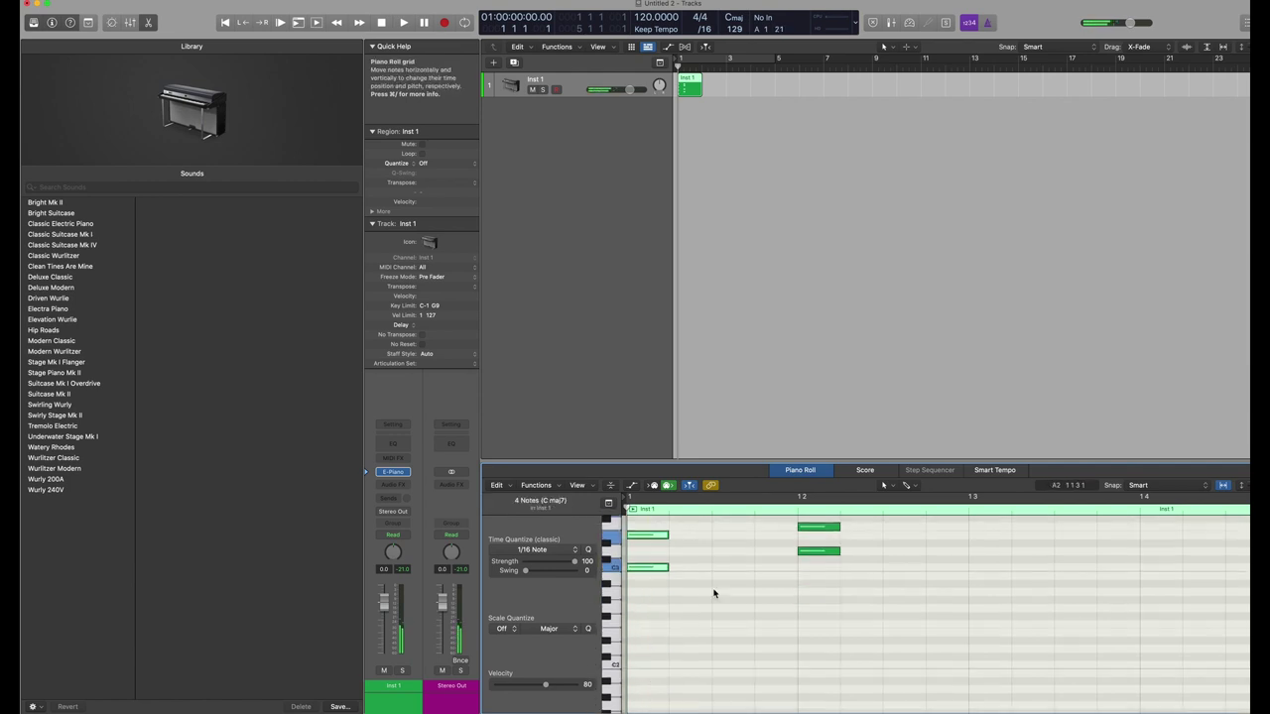
{"action": "left_click_drag", "start_coordinate": [732, 578], "coordinate": [987, 653]}
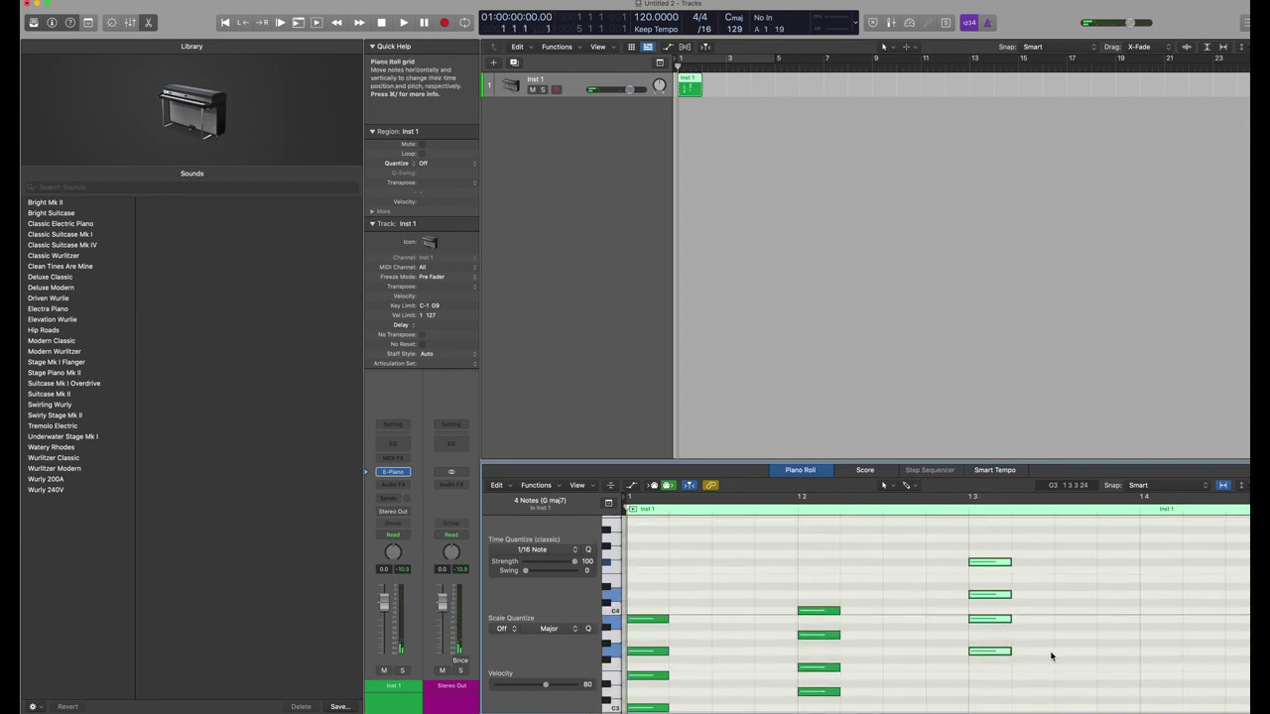
{"action": "left_click", "coordinate": [992, 562]}
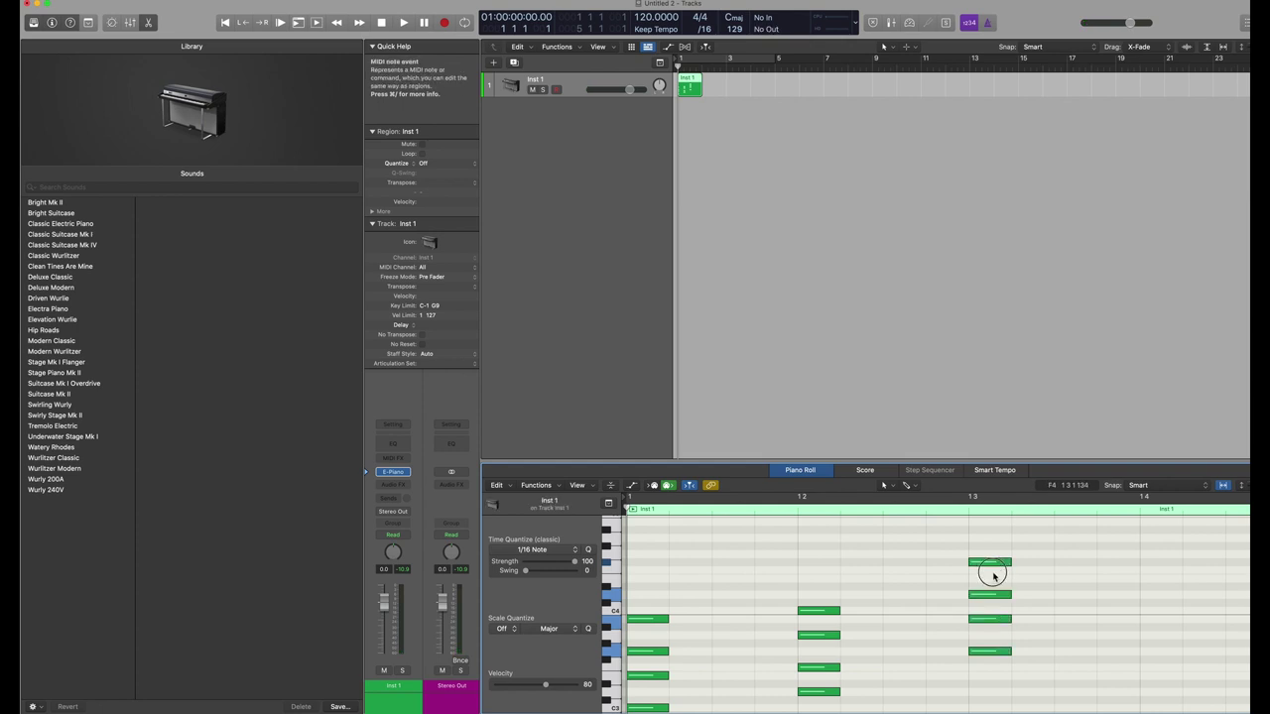
{"action": "left_click_drag", "start_coordinate": [990, 561], "coordinate": [992, 573]}
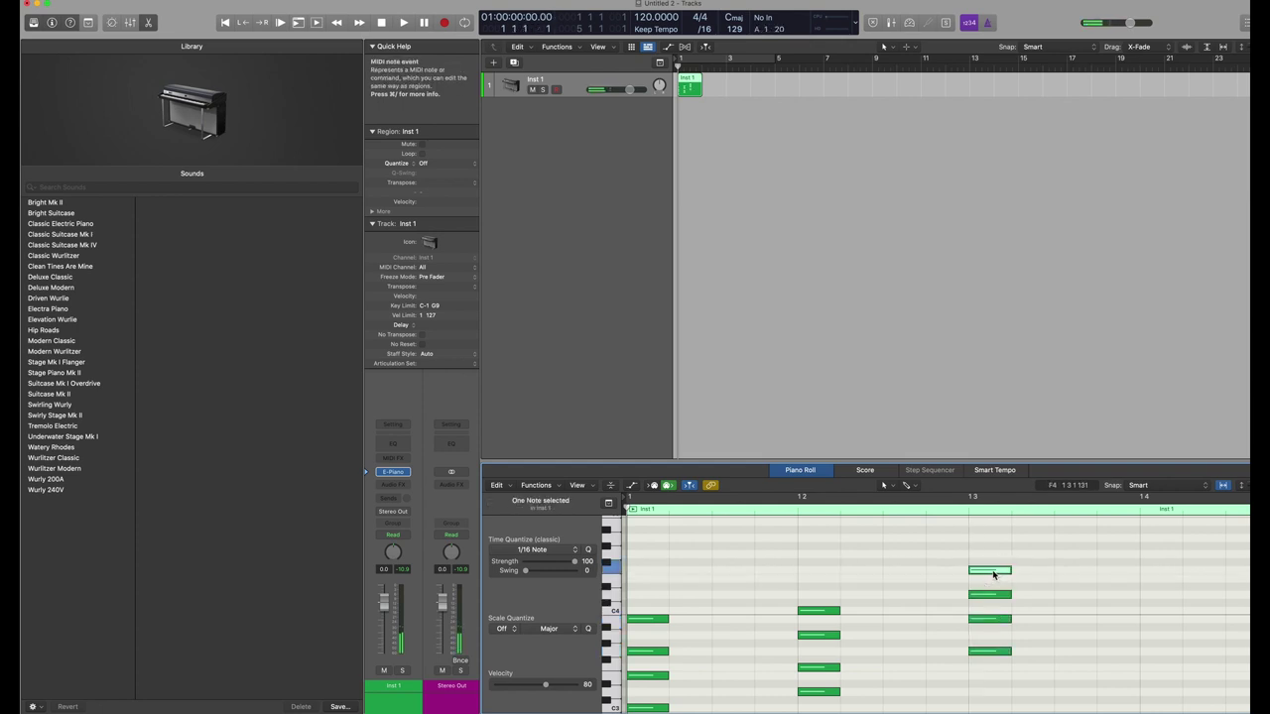
{"action": "key", "text": "Delete"}
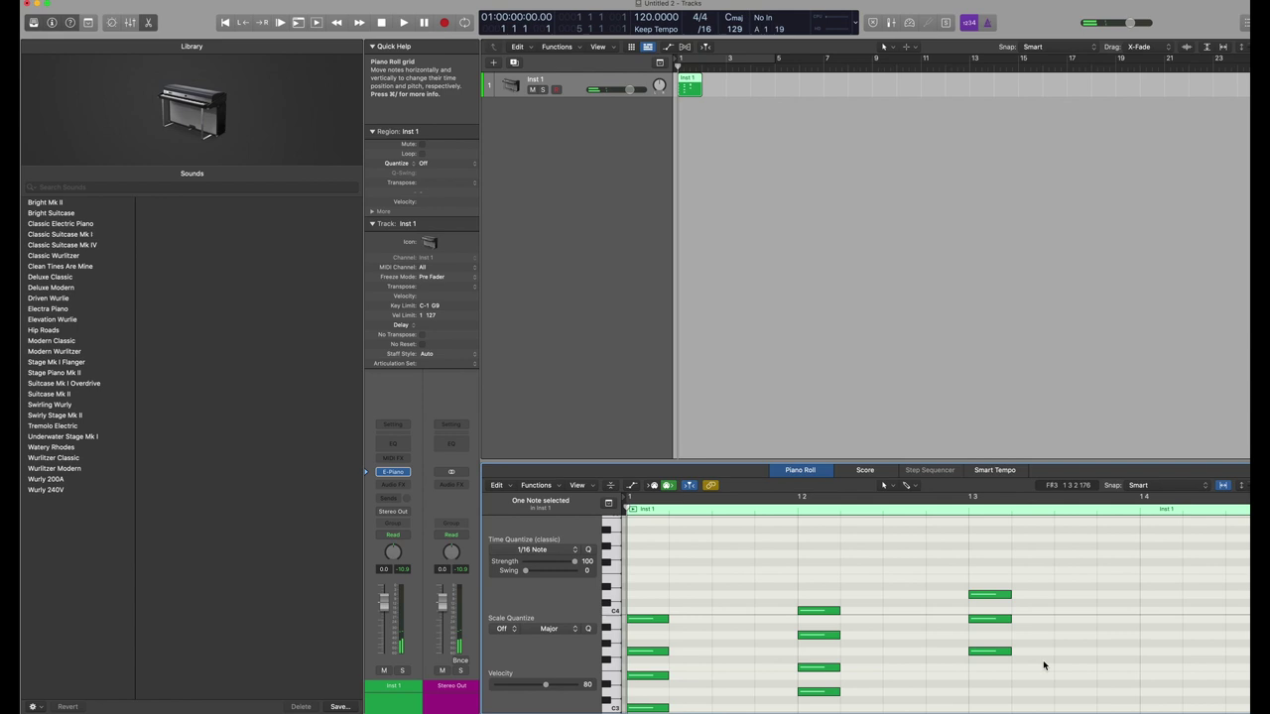
Copy the first C maj7 chord onto beat 4.
{"action": "scroll", "coordinate": [749, 645], "scroll_direction": "down", "scroll_amount": 1}
{"action": "left_click_drag", "start_coordinate": [674, 707], "coordinate": [628, 525]}
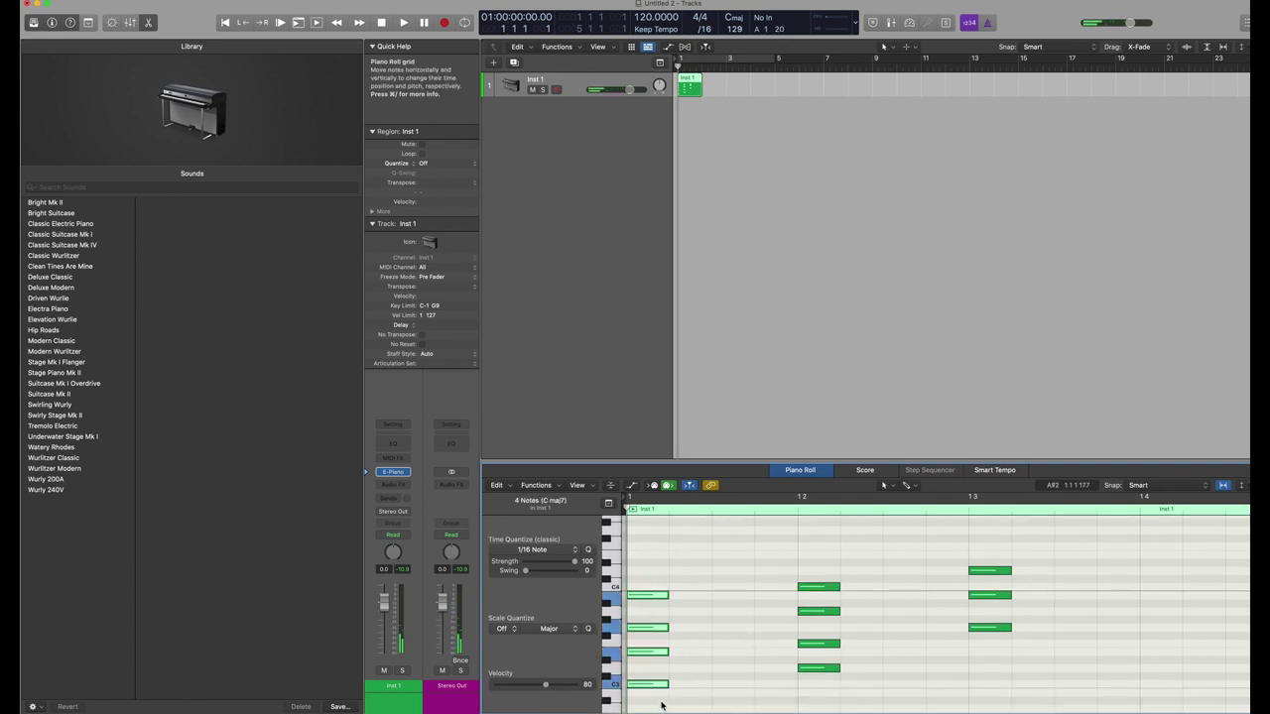
{"action": "left_click_drag", "start_coordinate": [651, 691], "coordinate": [1162, 675]}
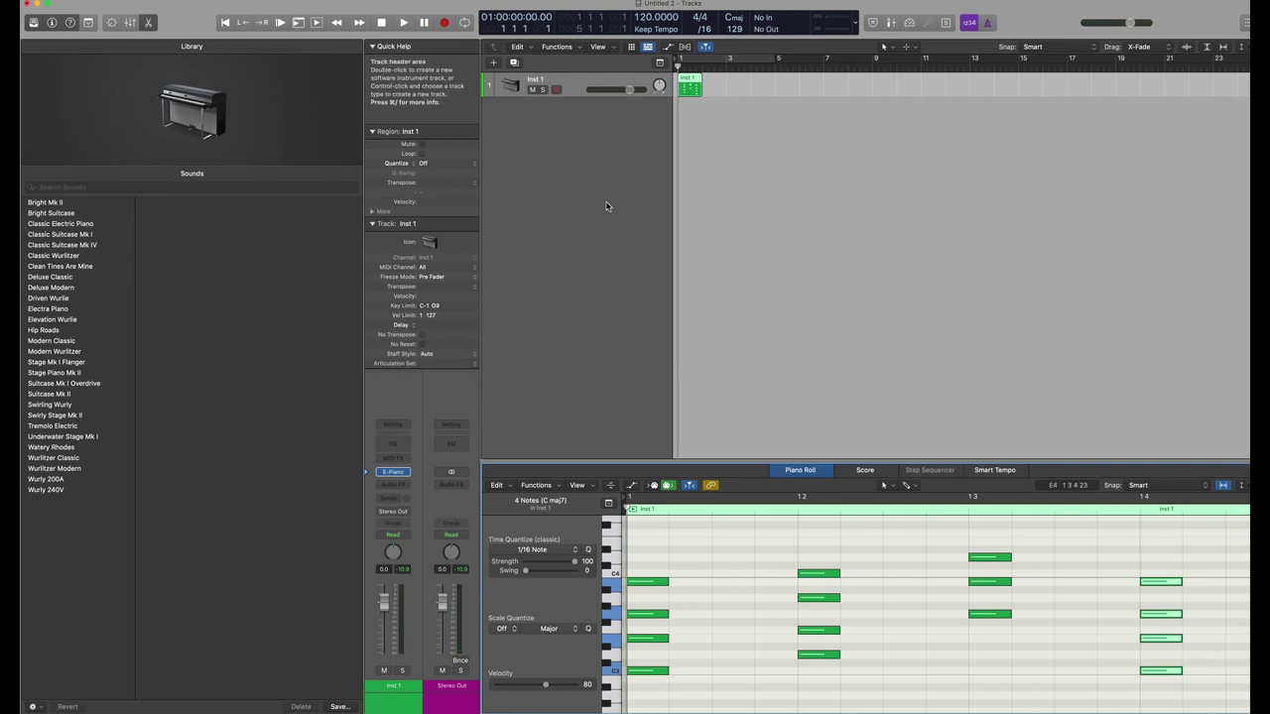
Set a cycle range at the project start, then play the chord loop and stop it.
{"action": "left_click", "coordinate": [402, 23]}
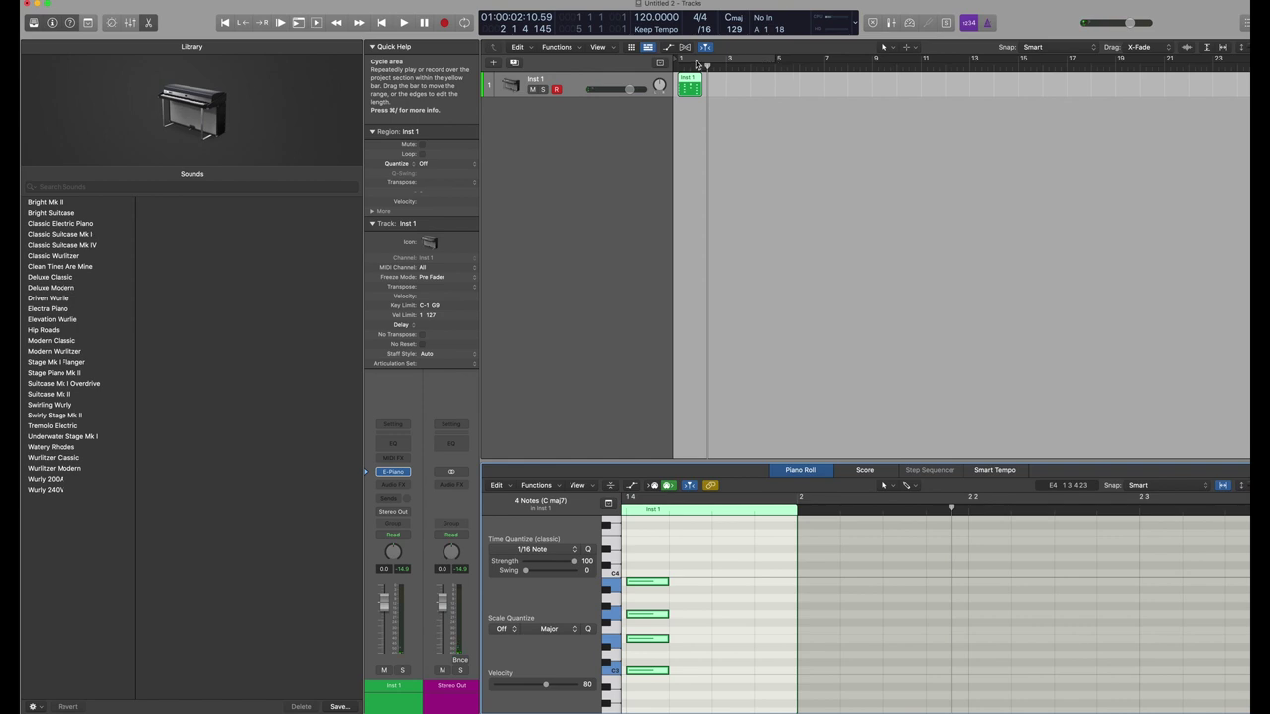
{"action": "mouse_move", "coordinate": [697, 64]}
{"action": "left_mouse_down"}
{"action": "mouse_move", "coordinate": [762, 63]}
{"action": "mouse_move", "coordinate": [700, 65]}
{"action": "left_mouse_up"}
{"action": "key", "text": "space"}
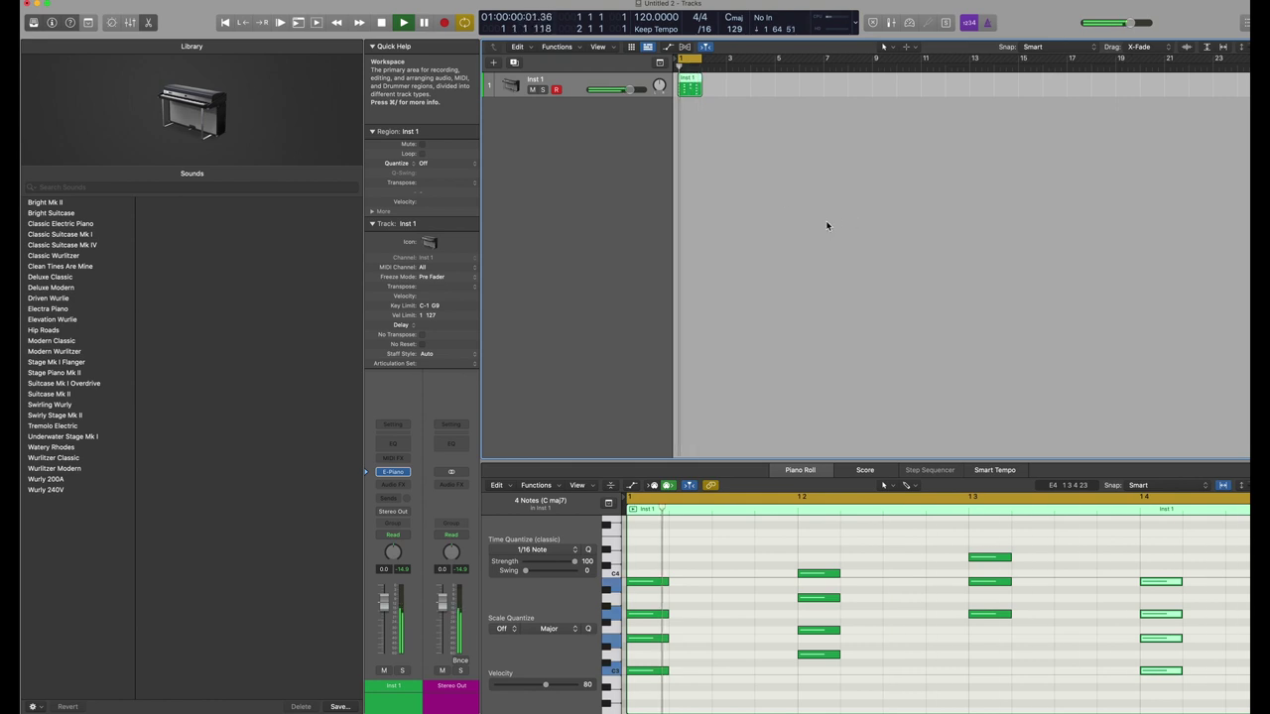
{"action": "key", "text": "space"}
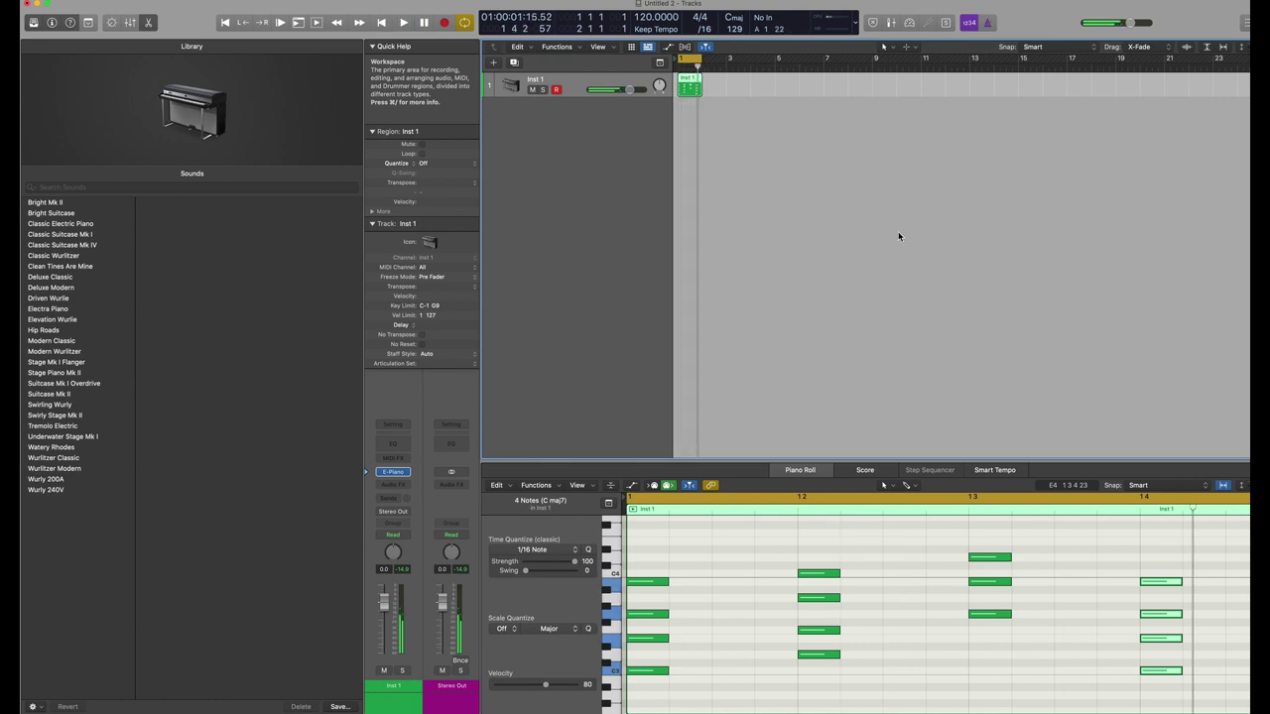
Add two sends on the Inst 1 strip, to Bus 1 and Bus 2, creating aux channels.
{"action": "left_click", "coordinate": [388, 503]}
{"action": "mouse_move", "coordinate": [396, 514]}
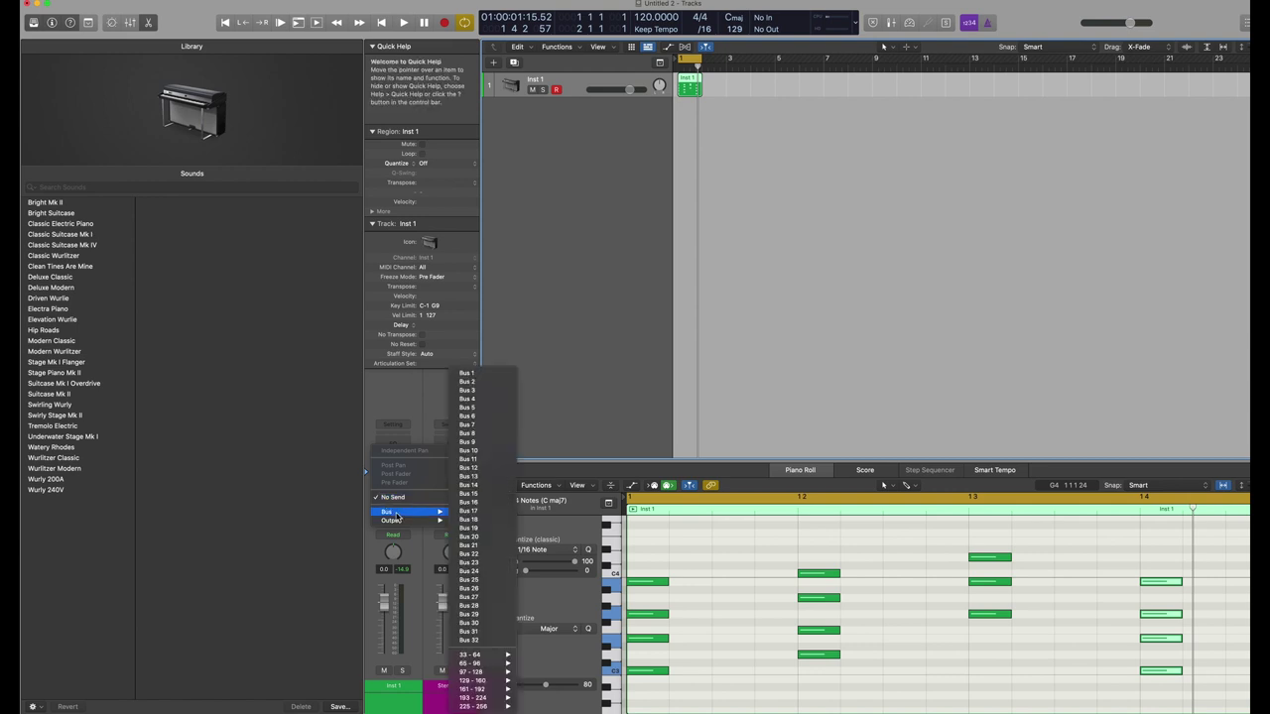
{"action": "left_click", "coordinate": [485, 373]}
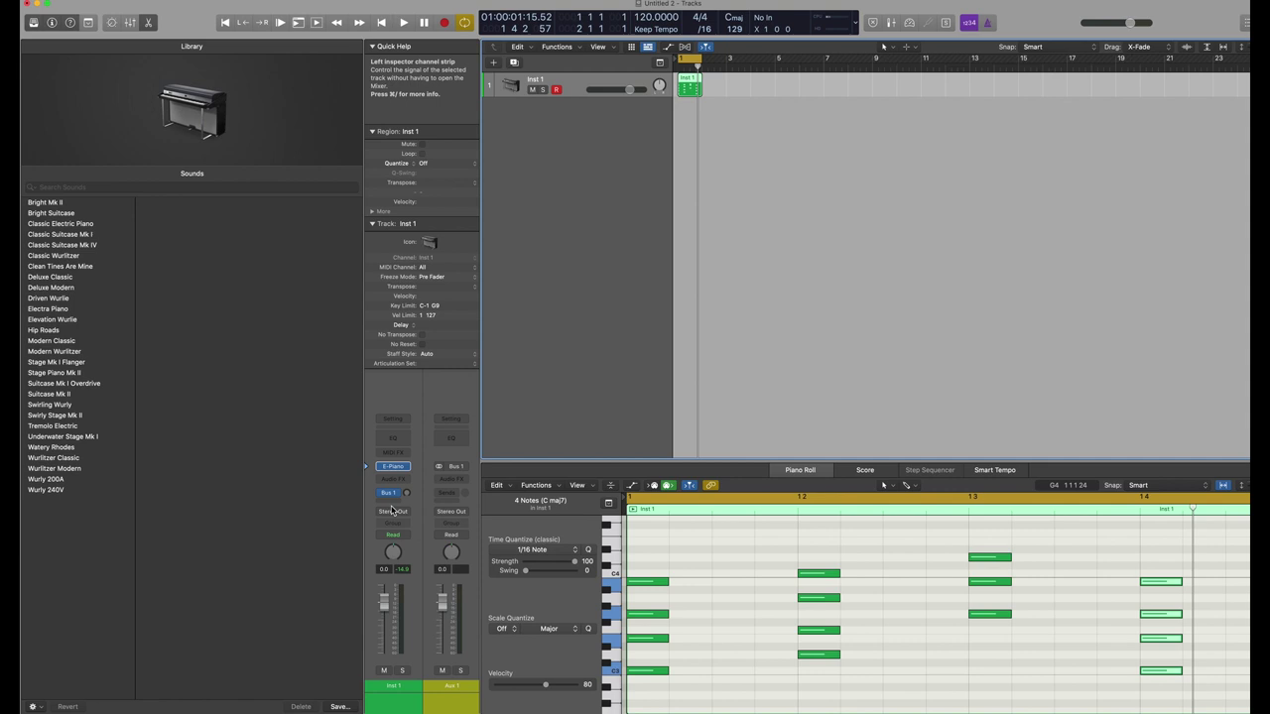
{"action": "left_click", "coordinate": [388, 493]}
{"action": "mouse_move", "coordinate": [401, 514]}
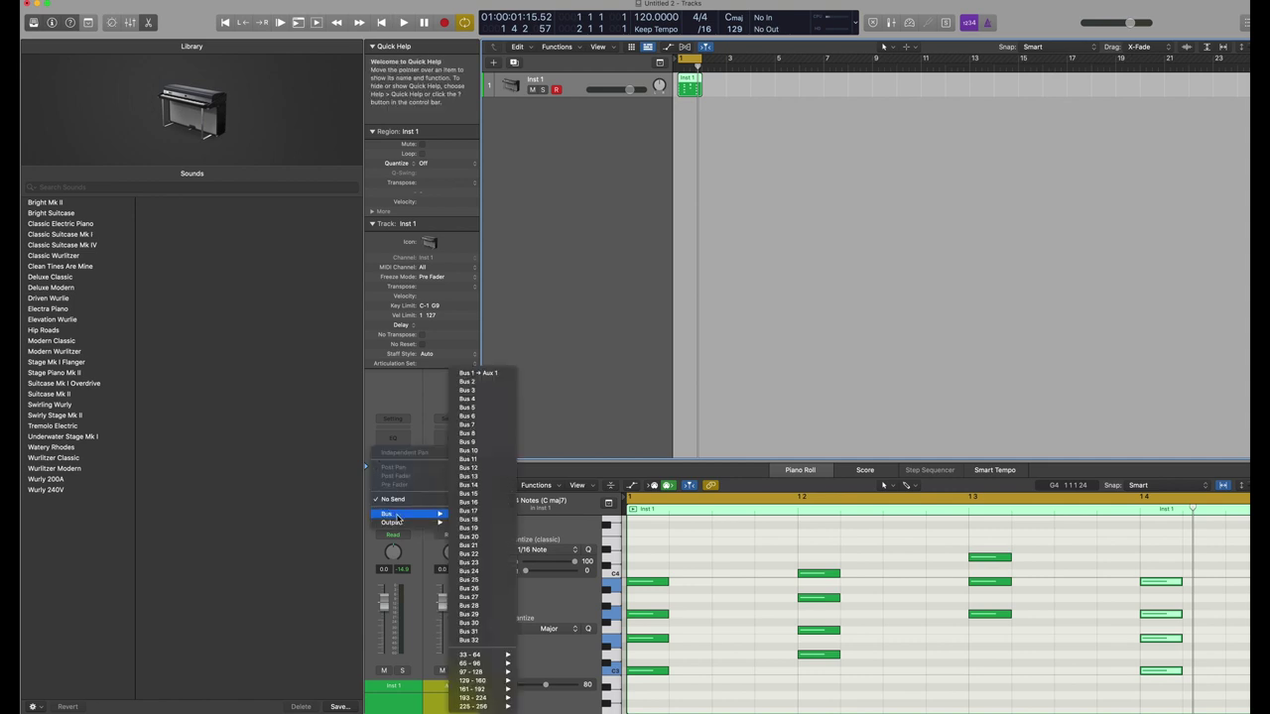
{"action": "left_click", "coordinate": [510, 383]}
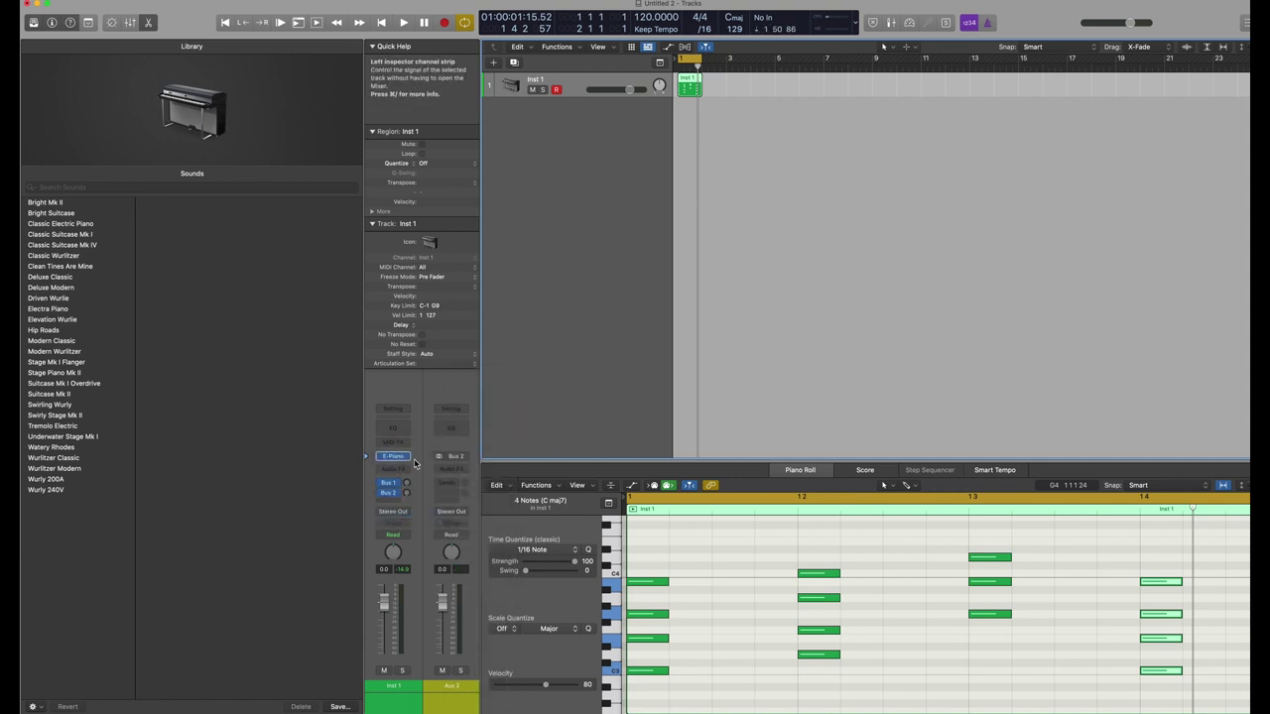
Rename the aux channels, naming the Bus 1 aux Rev and the Bus 2 aux Delay.
{"action": "left_click", "coordinate": [391, 483]}
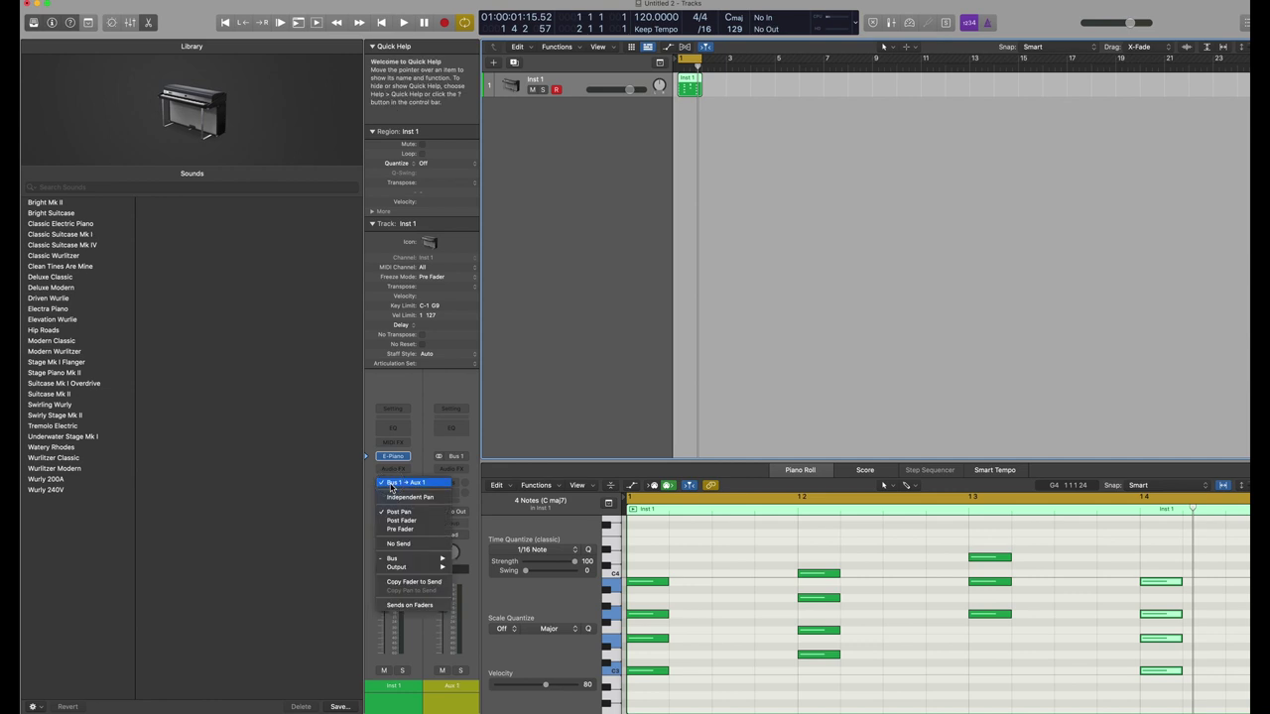
{"action": "left_click", "coordinate": [393, 484]}
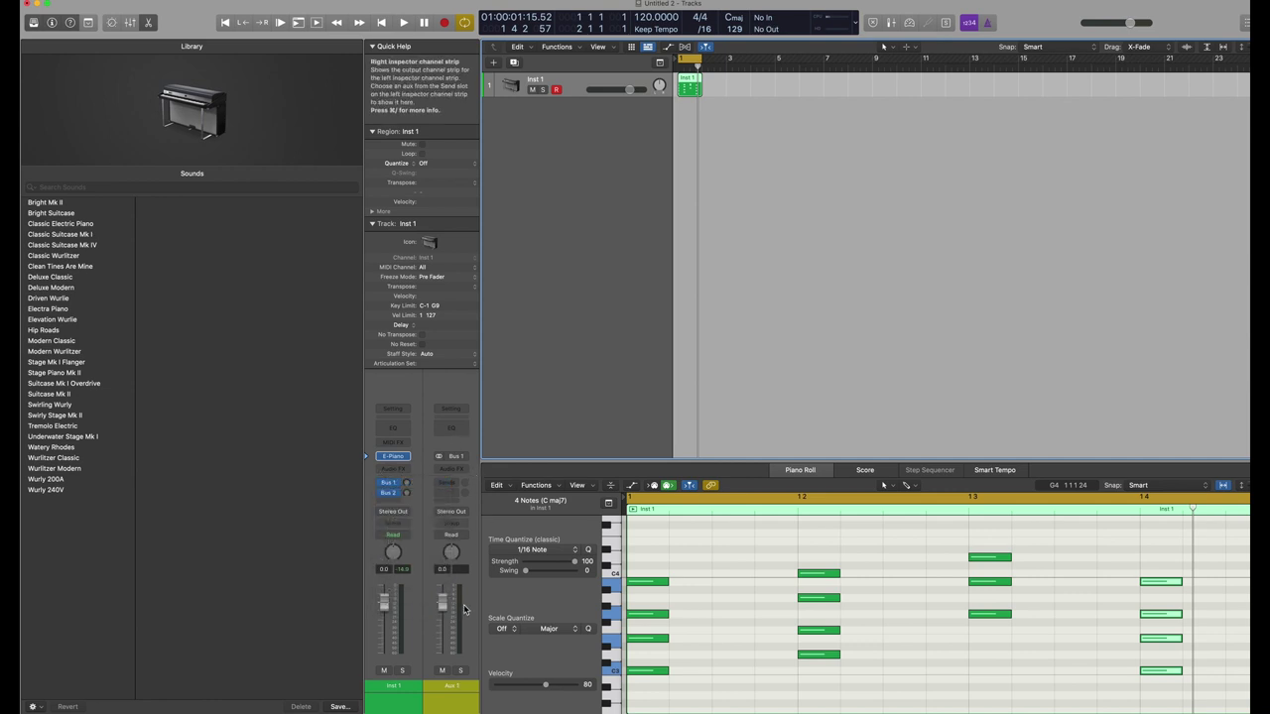
{"action": "double_click", "coordinate": [453, 688]}
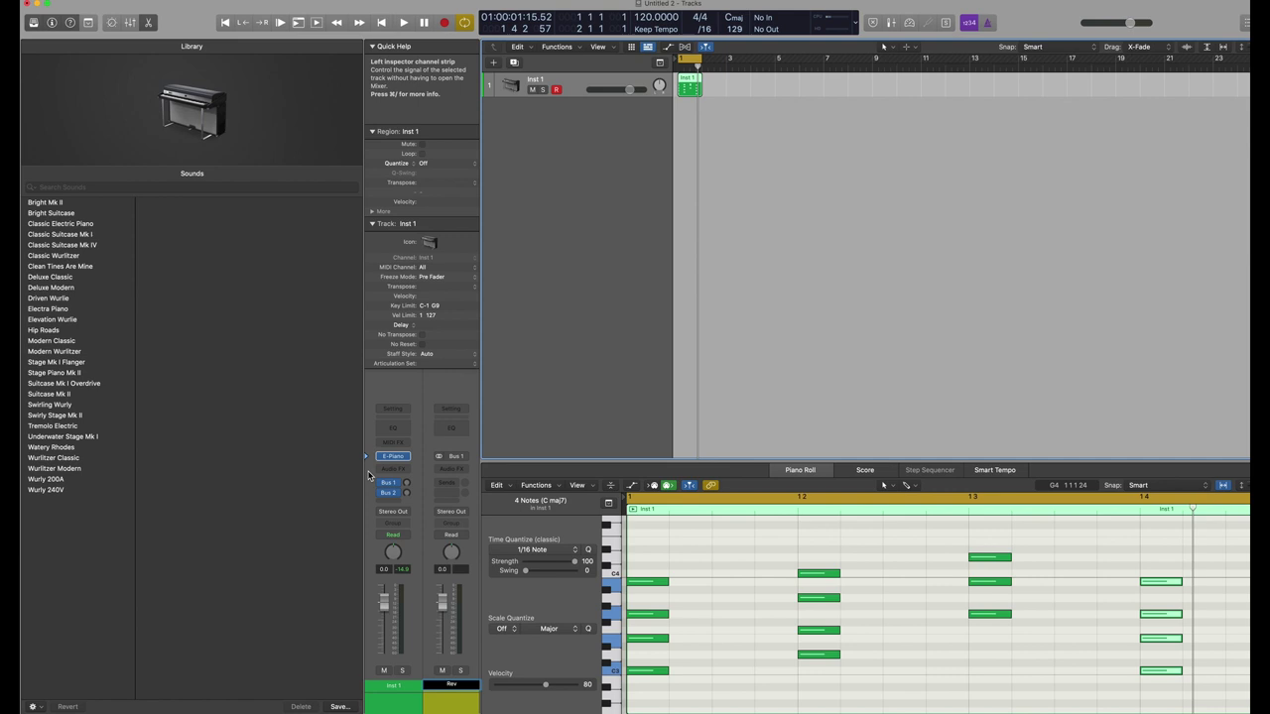
{"action": "left_click", "coordinate": [389, 493]}
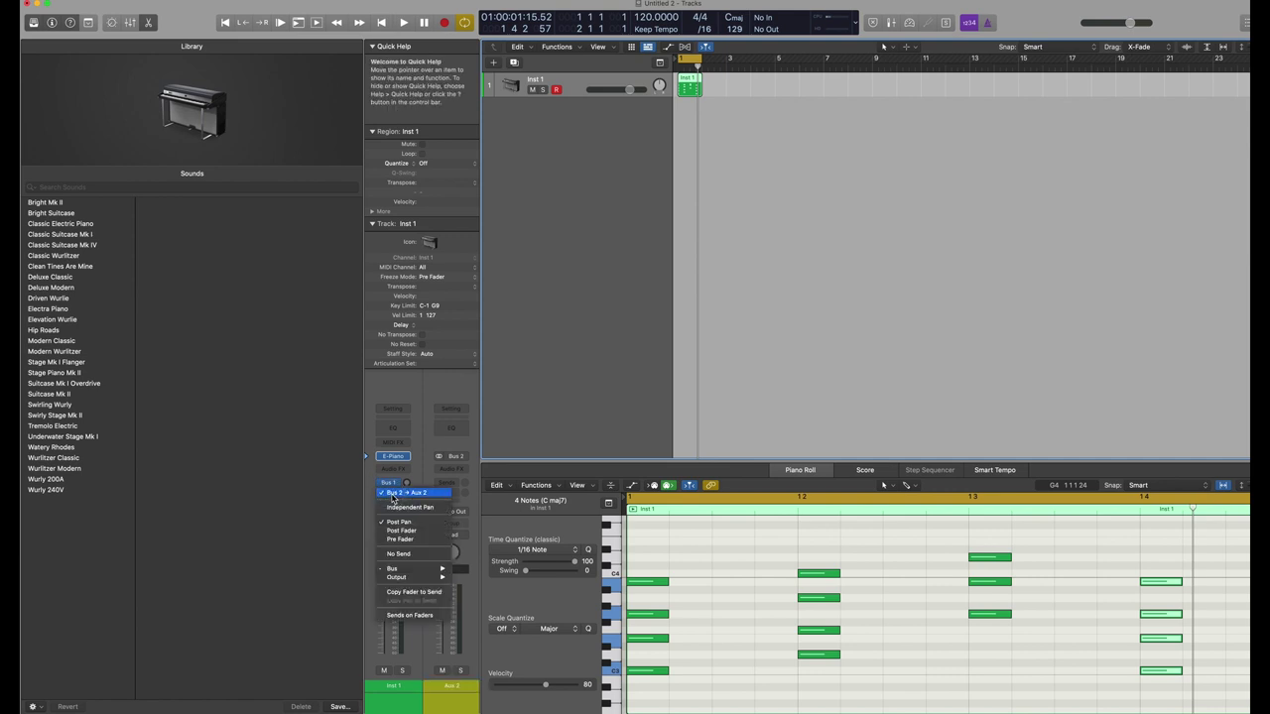
{"action": "double_click", "coordinate": [452, 691]}
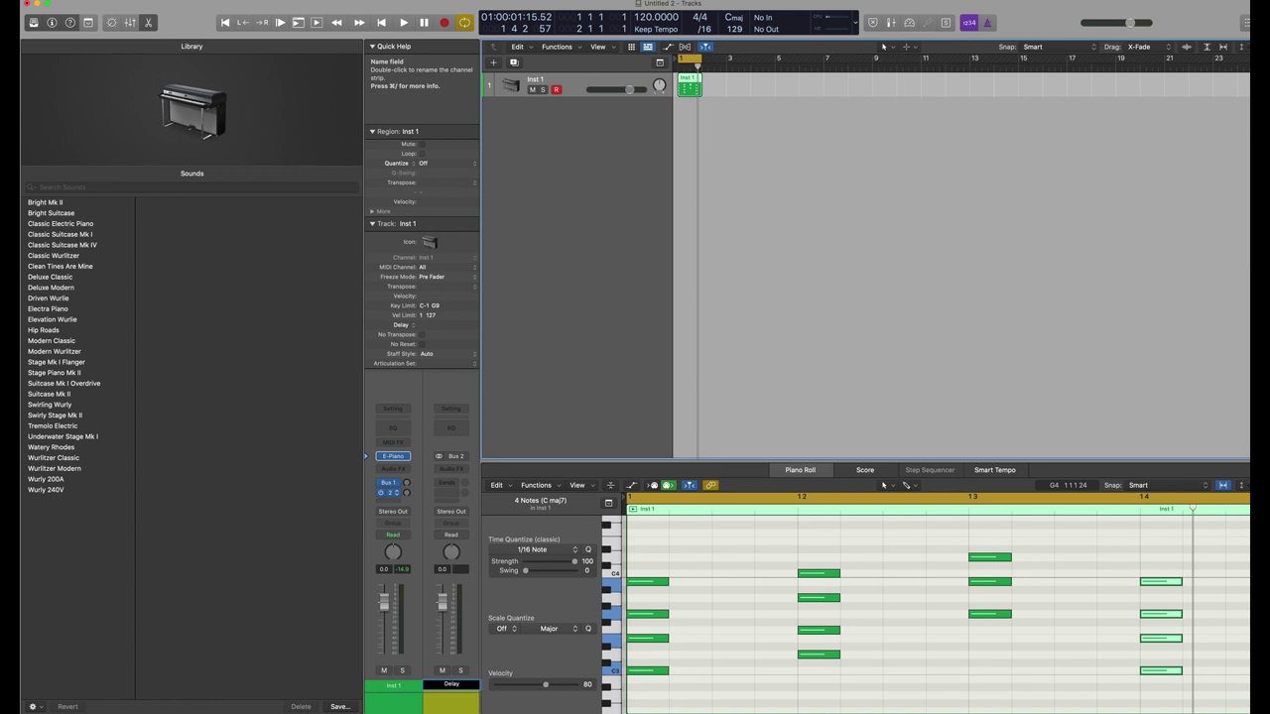
{"action": "key", "text": "Return"}
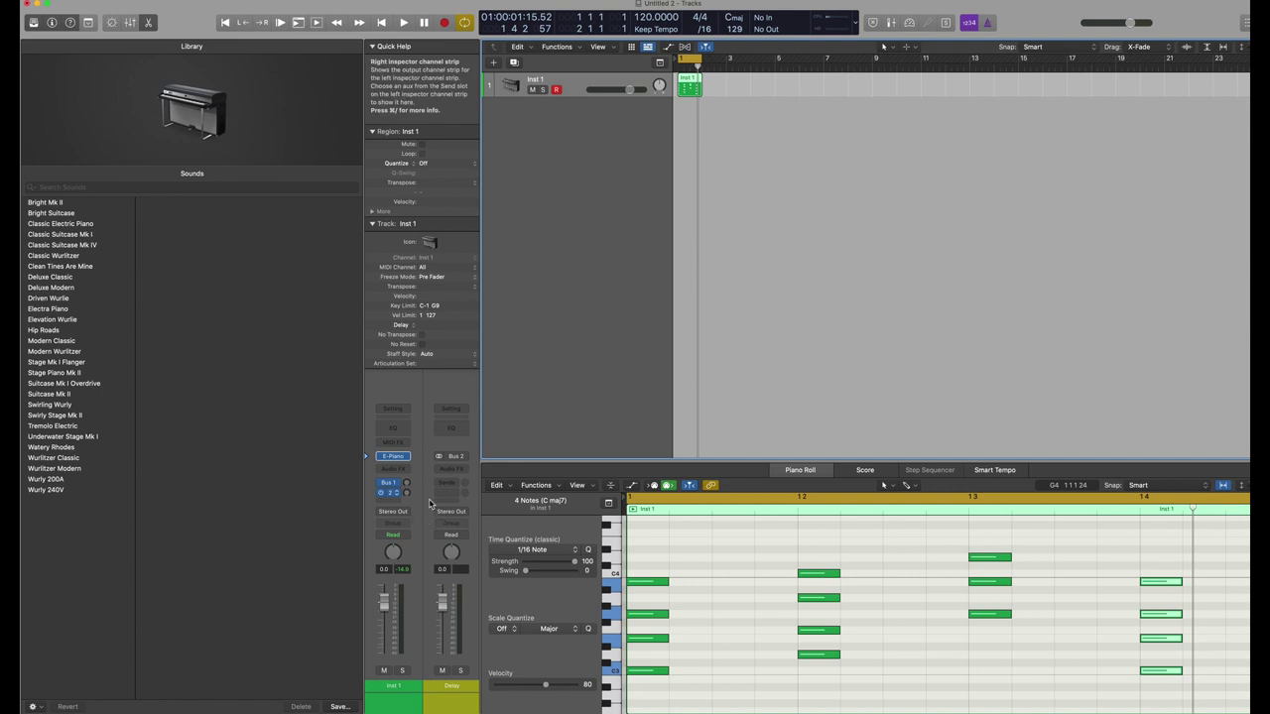
Show the Rev aux fed by the Bus 1 send, then play the chord loop.
{"action": "left_click", "coordinate": [388, 483]}
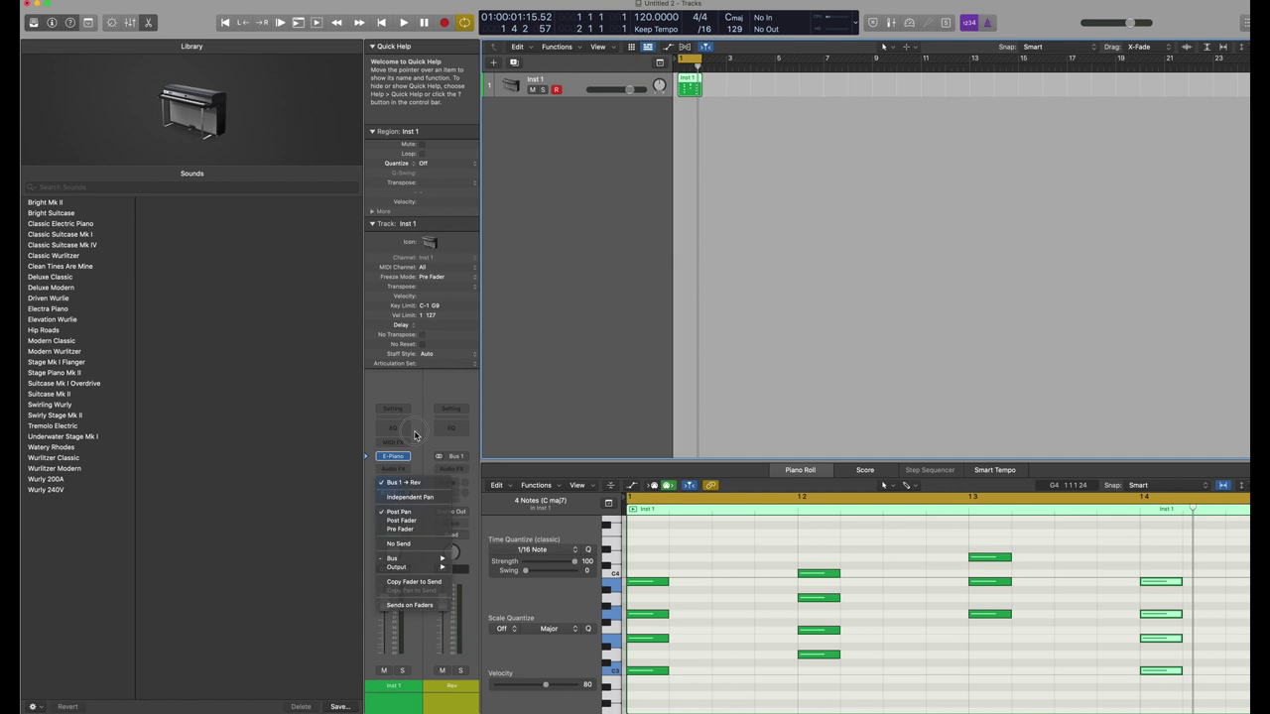
{"action": "left_click", "coordinate": [405, 496]}
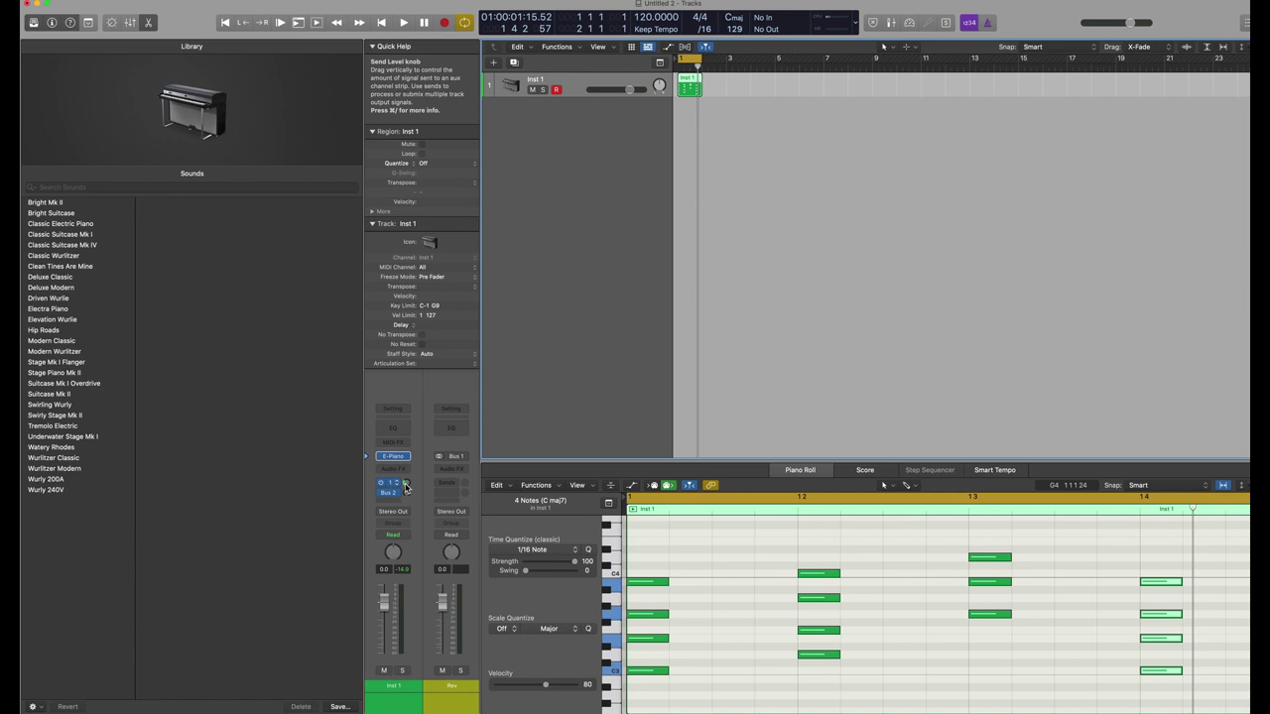
{"action": "key", "text": "space"}
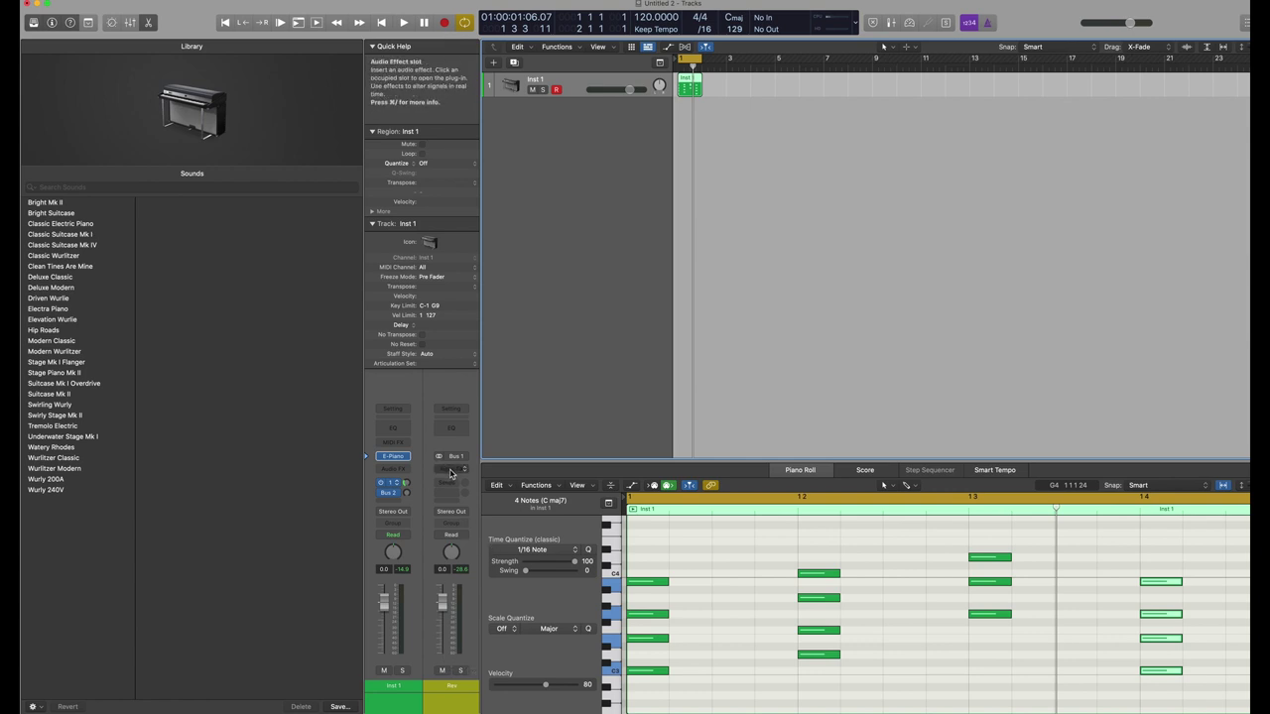
Load a stereo ChromaVerb into the Rev aux's Audio FX slot.
{"action": "left_click", "coordinate": [451, 472]}
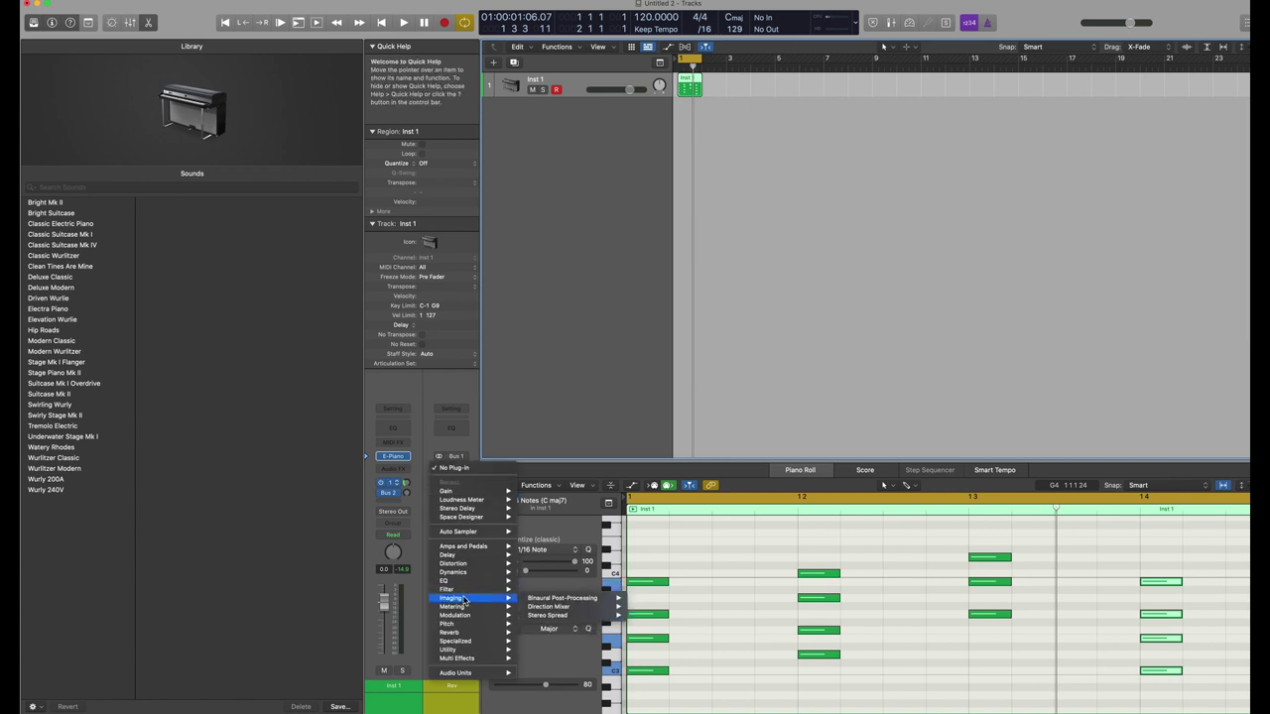
{"action": "mouse_move", "coordinate": [466, 634]}
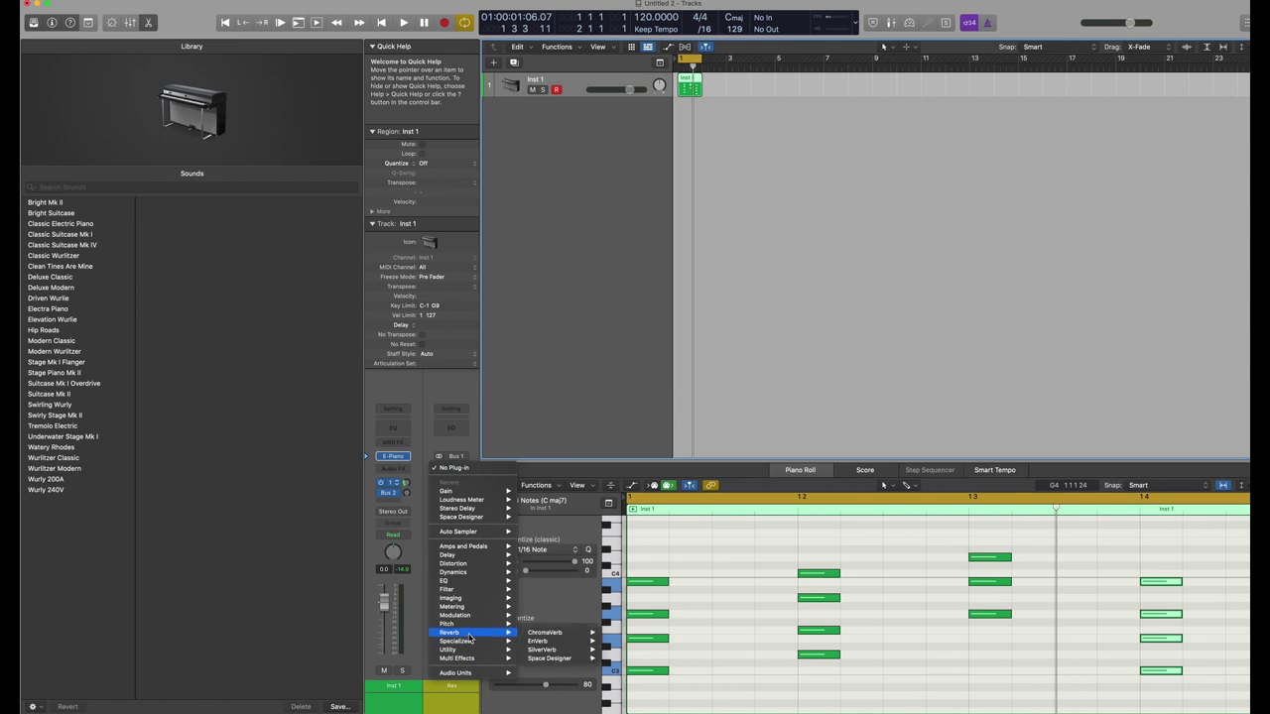
{"action": "mouse_move", "coordinate": [581, 635]}
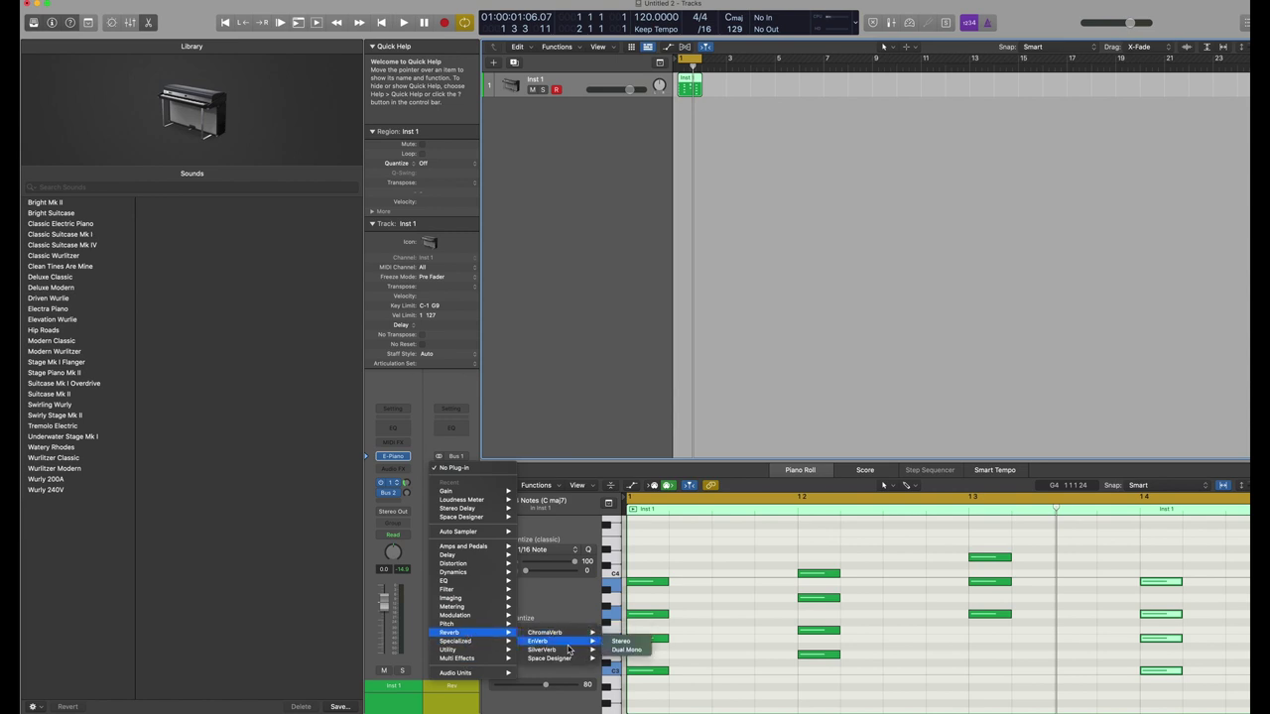
{"action": "left_click", "coordinate": [617, 633]}
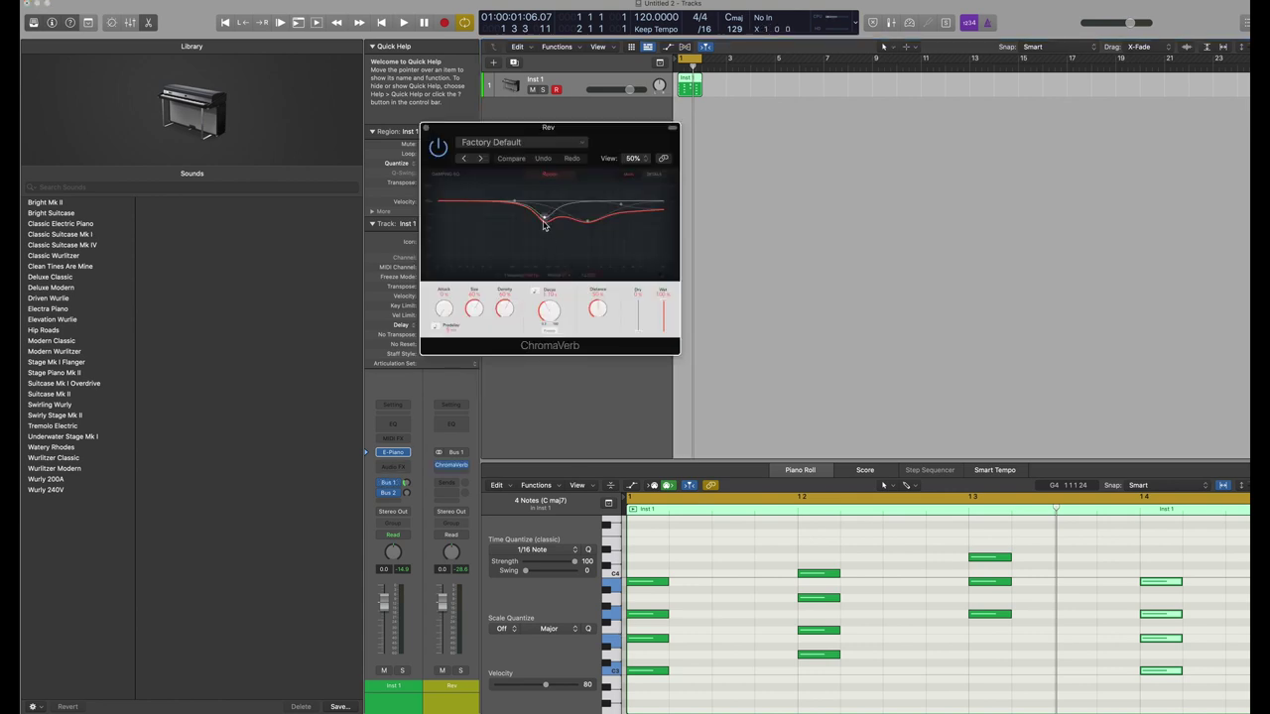
Audition the reverb by playing the loop from the start, then close the ChromaVerb window.
{"action": "key", "text": "space"}
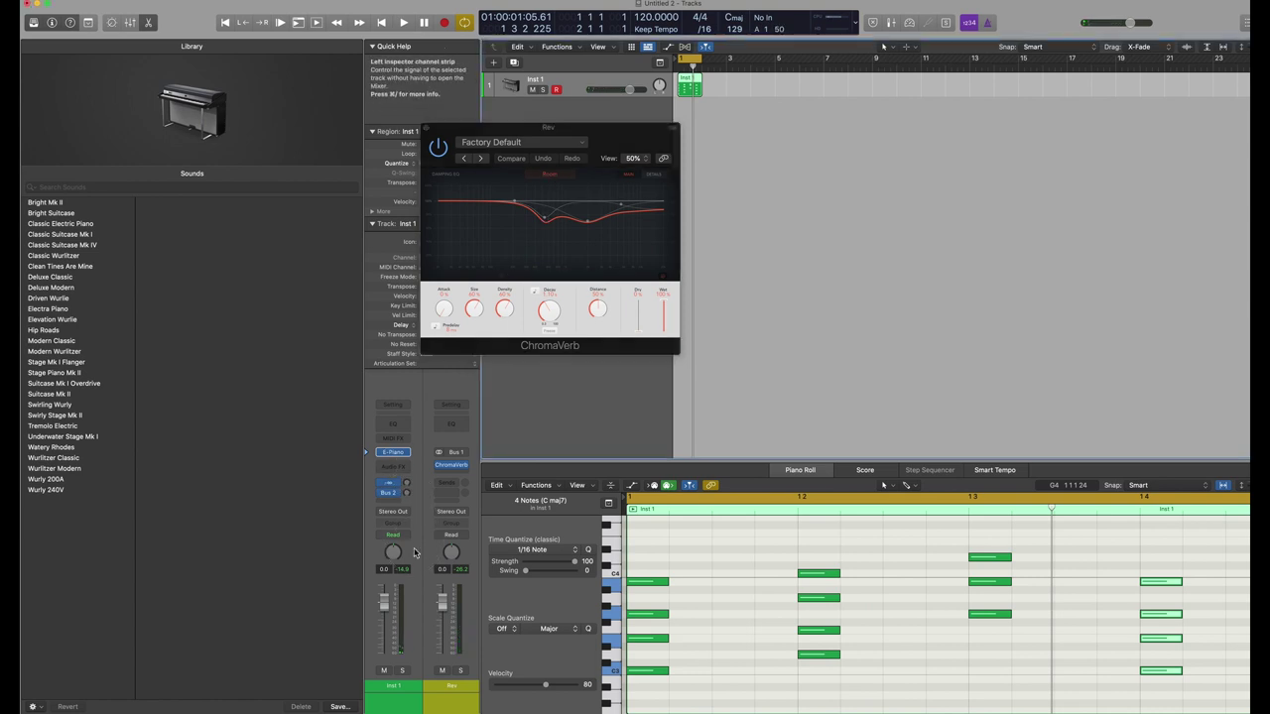
{"action": "key", "text": "space"}
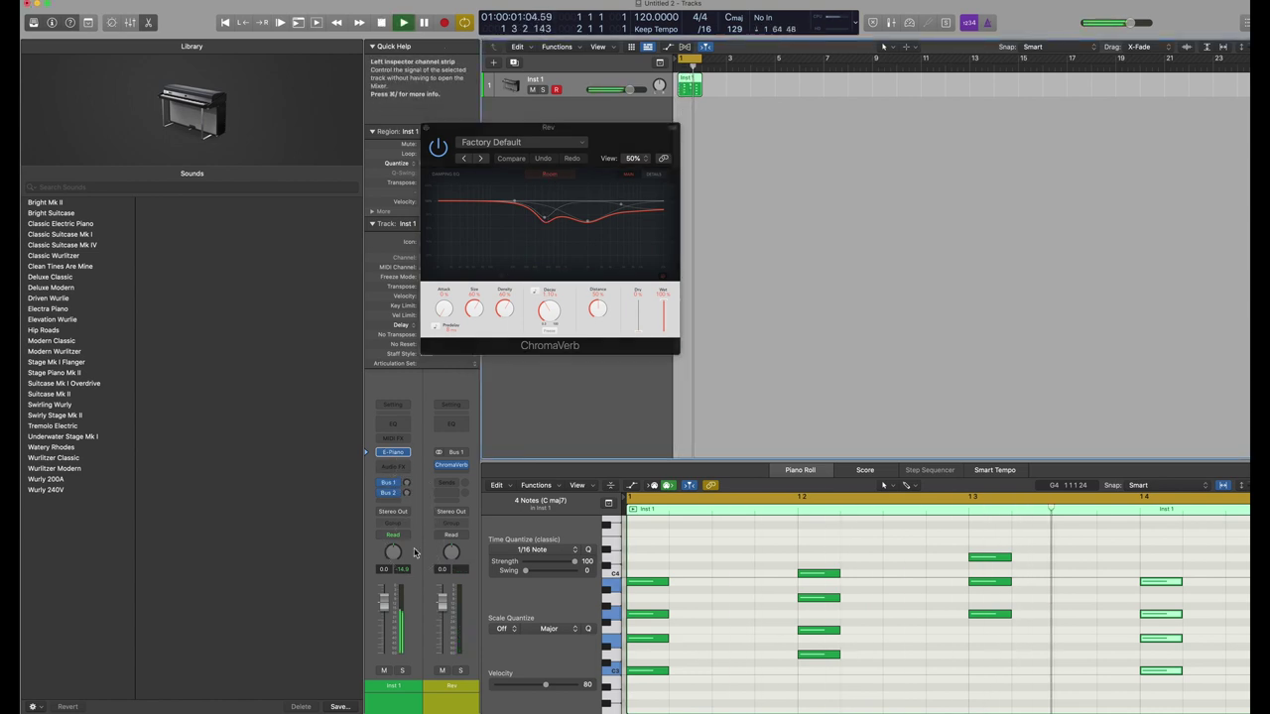
{"action": "key", "text": "space"}
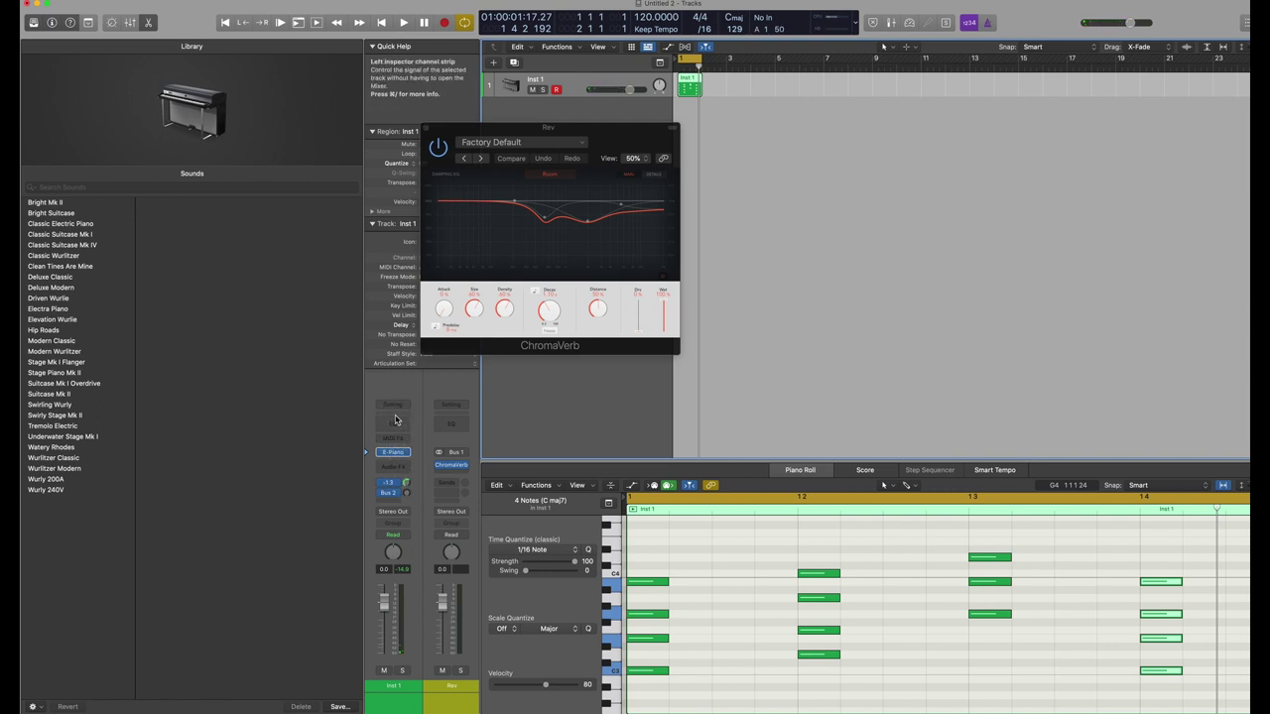
{"action": "key", "text": "Return"}
{"action": "key", "text": "space"}
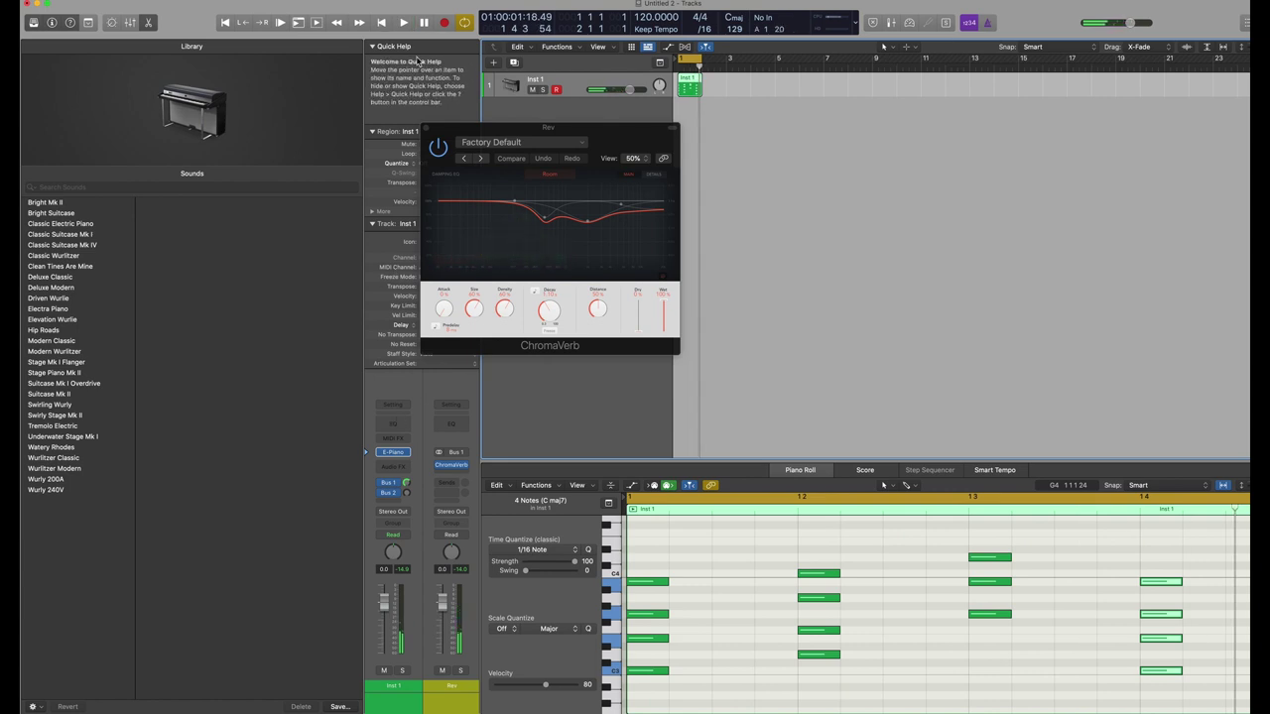
{"action": "left_click", "coordinate": [427, 131]}
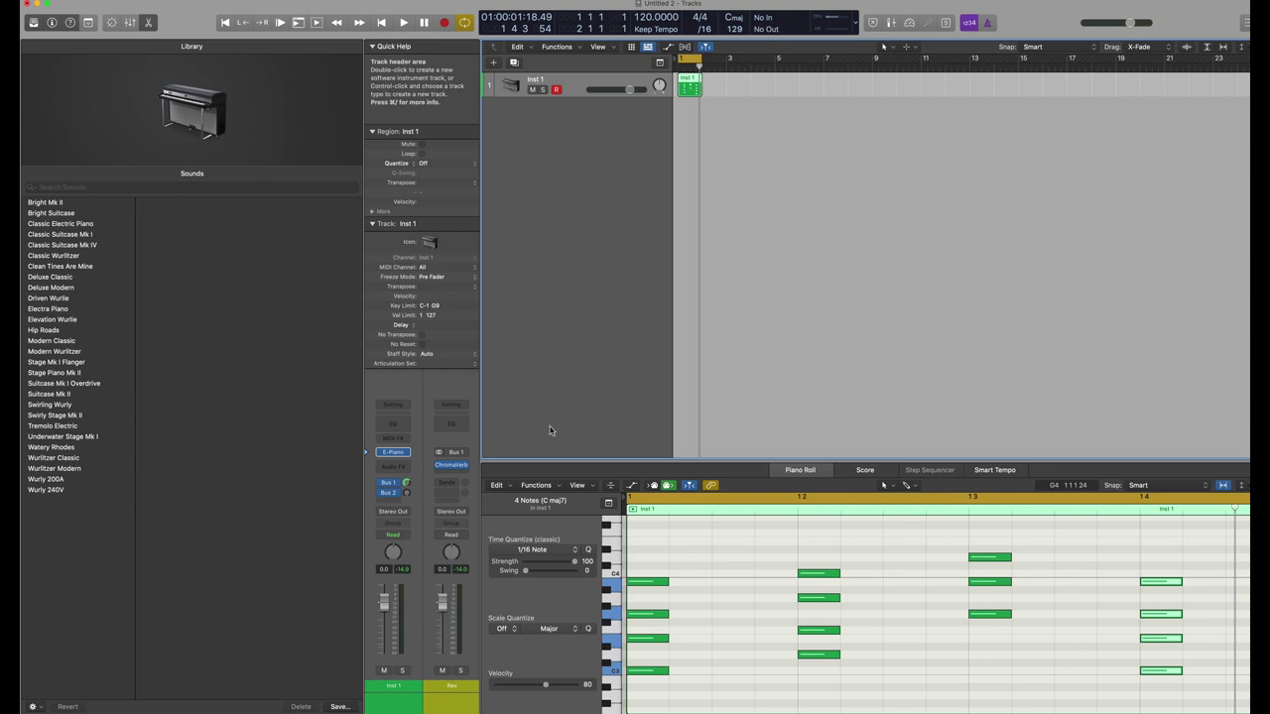
Show the Delay aux fed by the Bus 2 send next to the piano channel.
{"action": "left_click", "coordinate": [390, 496]}
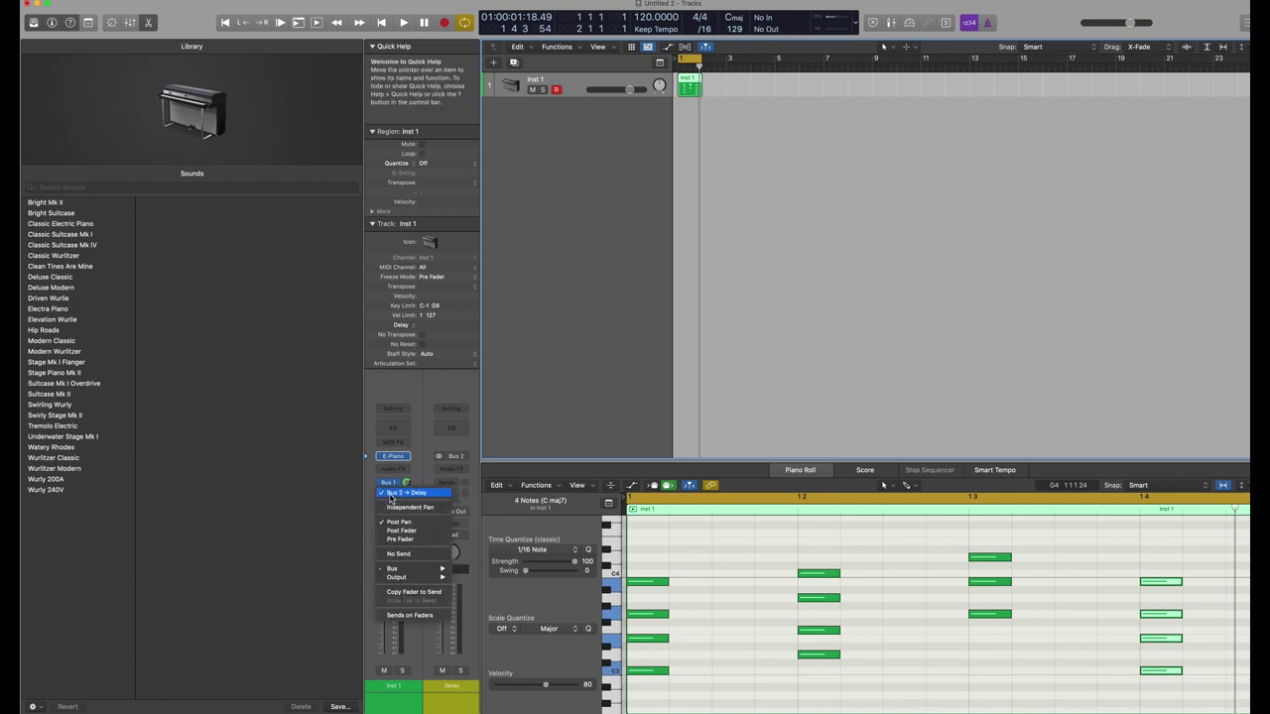
{"action": "left_click", "coordinate": [288, 461]}
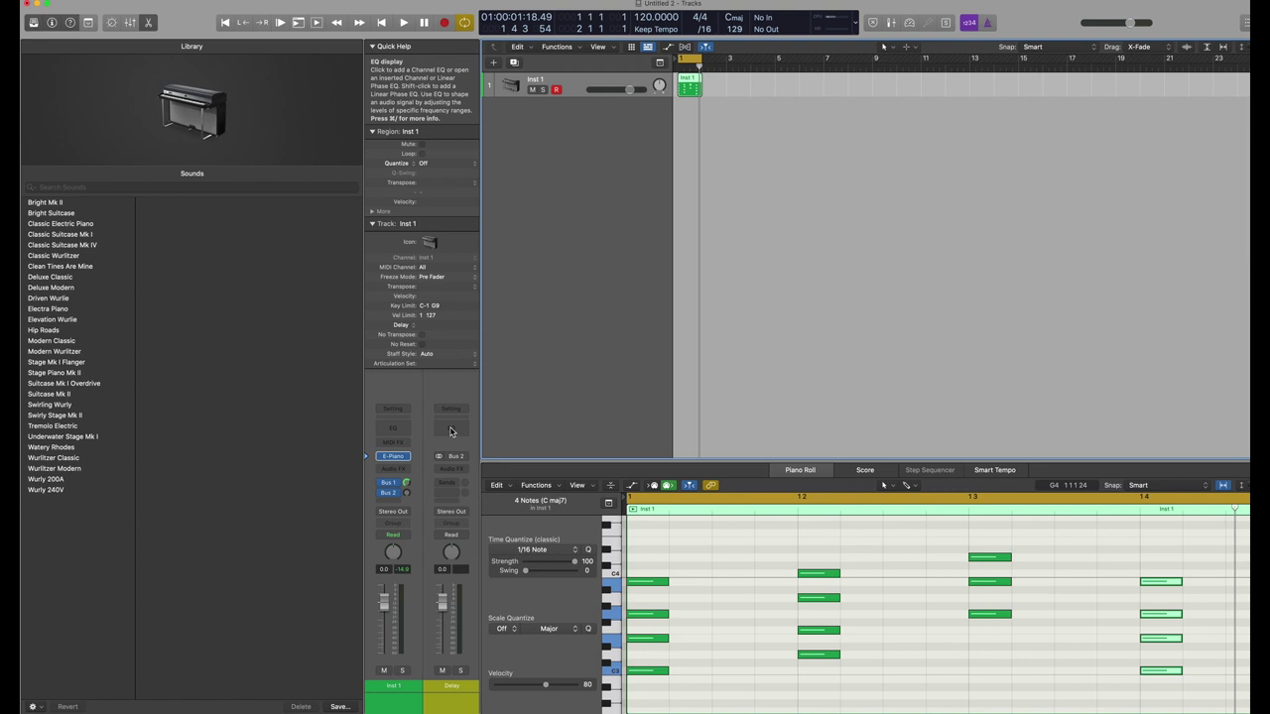
Load a stereo Tape Delay on its Factory Default setting into the Delay aux.
{"action": "left_click", "coordinate": [449, 469]}
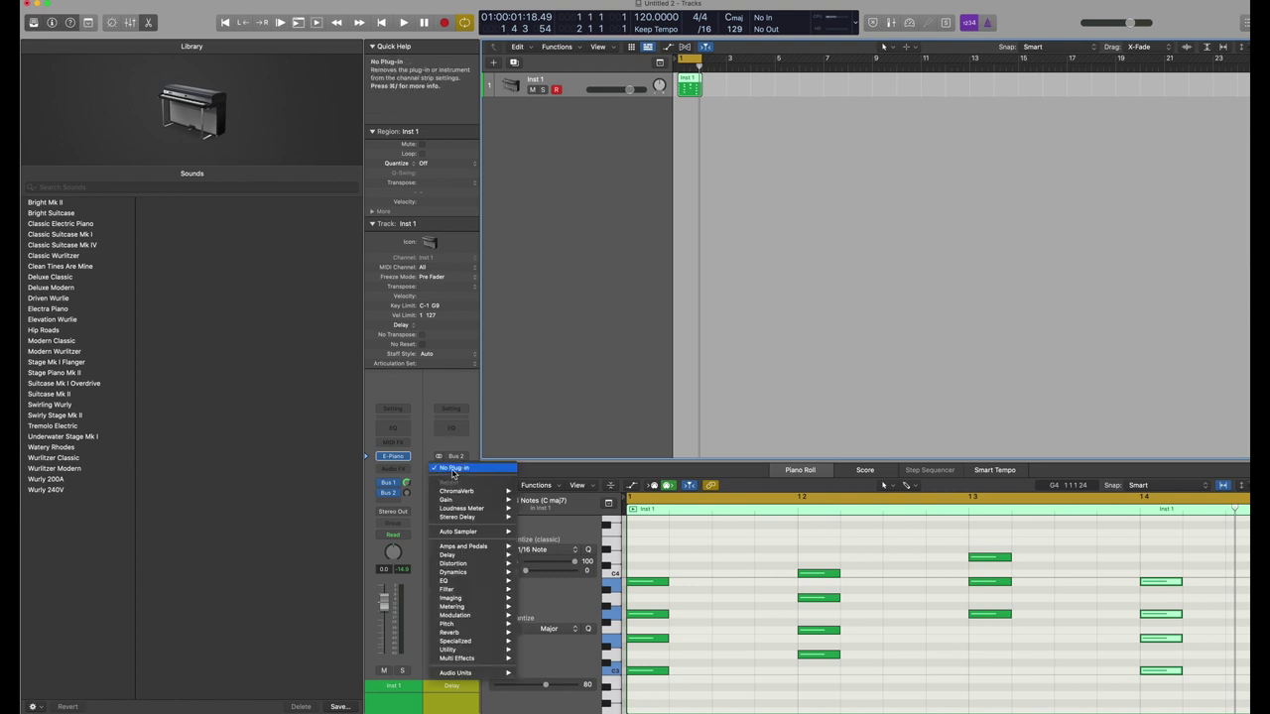
{"action": "mouse_move", "coordinate": [459, 616]}
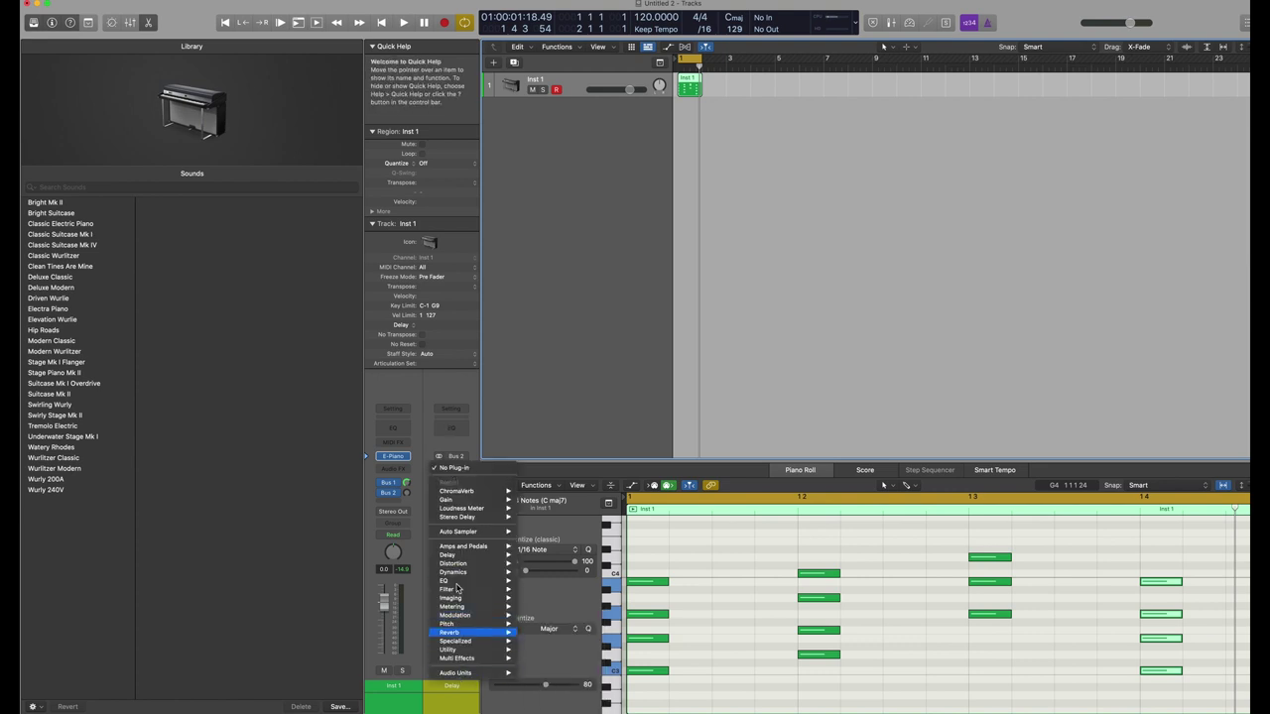
{"action": "mouse_move", "coordinate": [463, 575]}
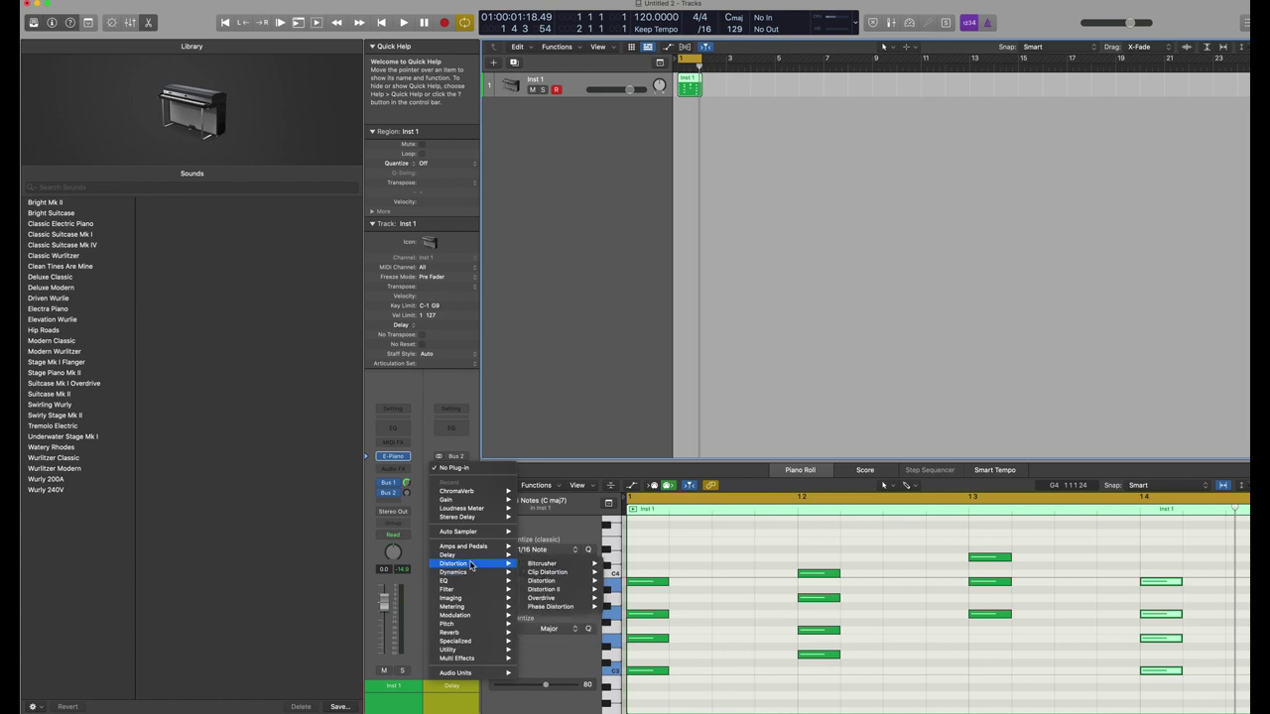
{"action": "mouse_move", "coordinate": [557, 558]}
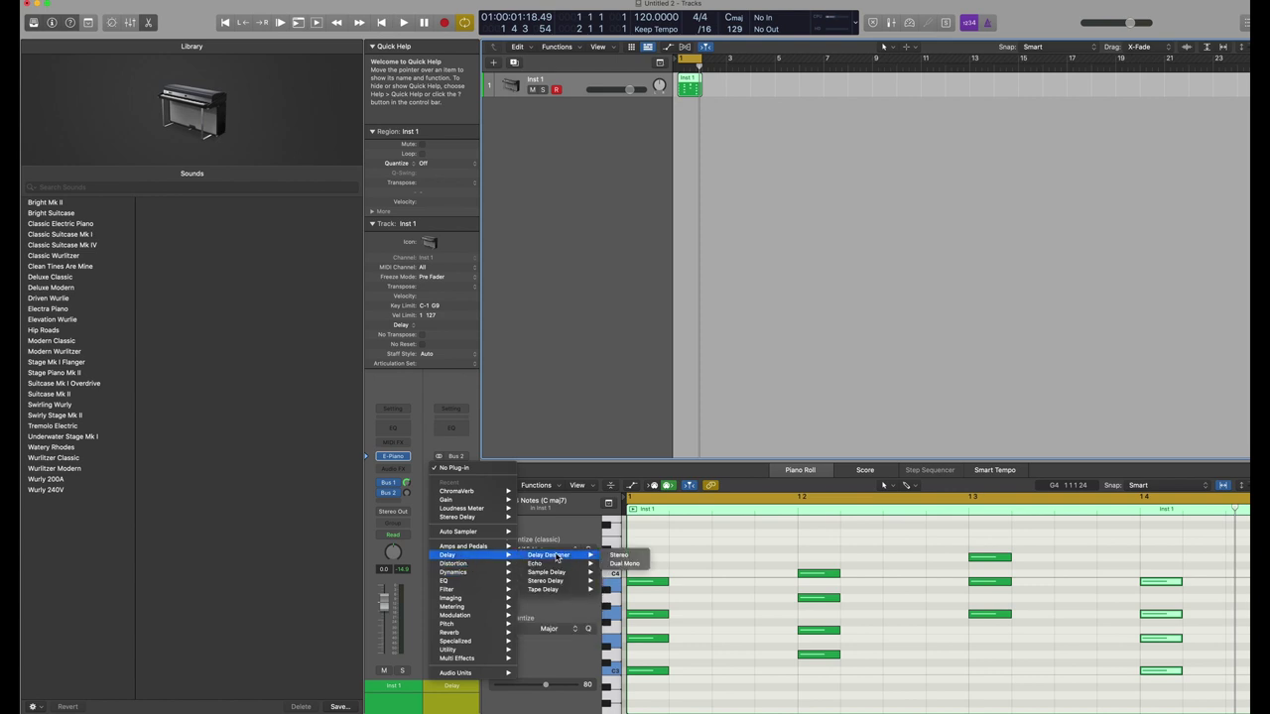
{"action": "mouse_move", "coordinate": [563, 592]}
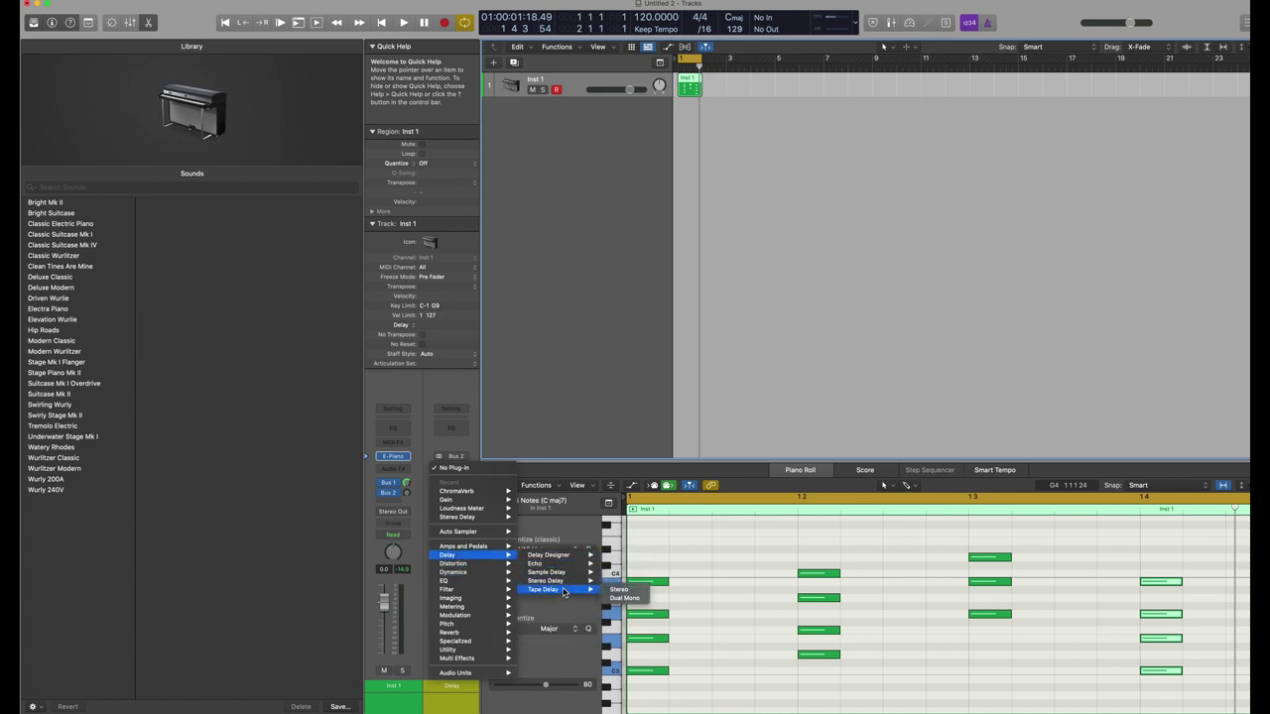
{"action": "left_click", "coordinate": [619, 589]}
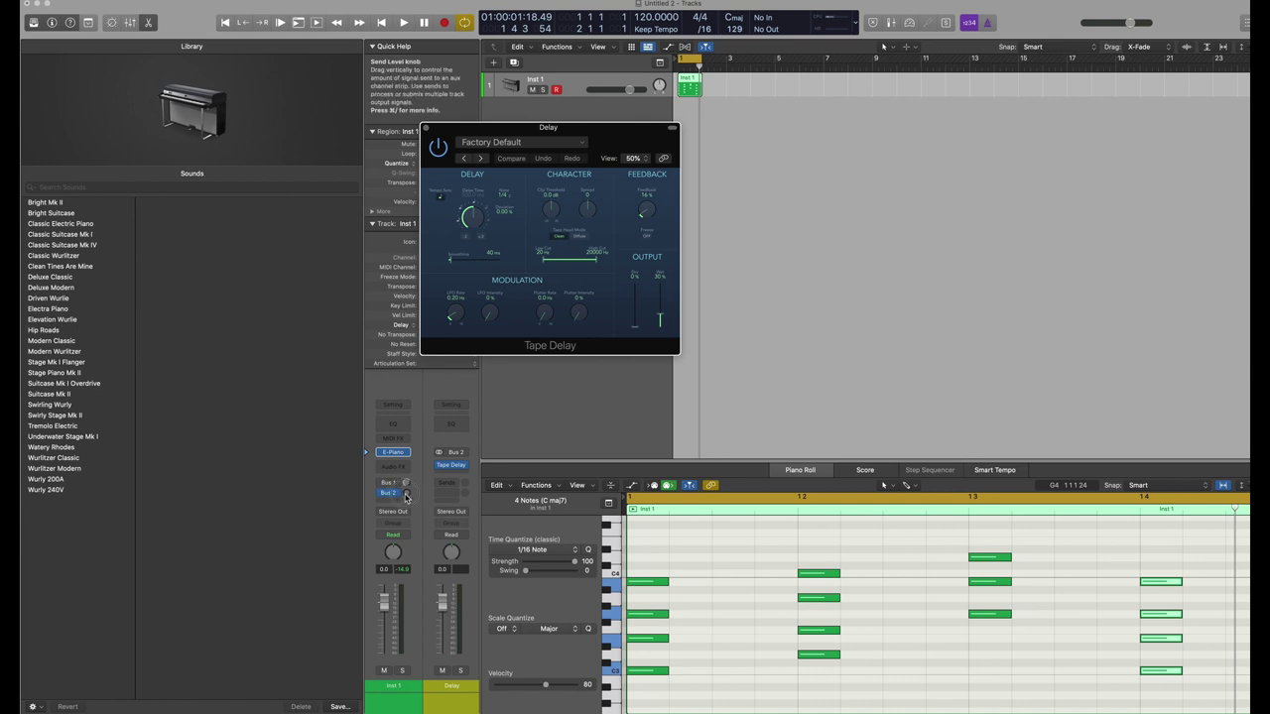
Return to the project start and play the loop through the Tape Delay.
{"action": "left_click", "coordinate": [404, 496]}
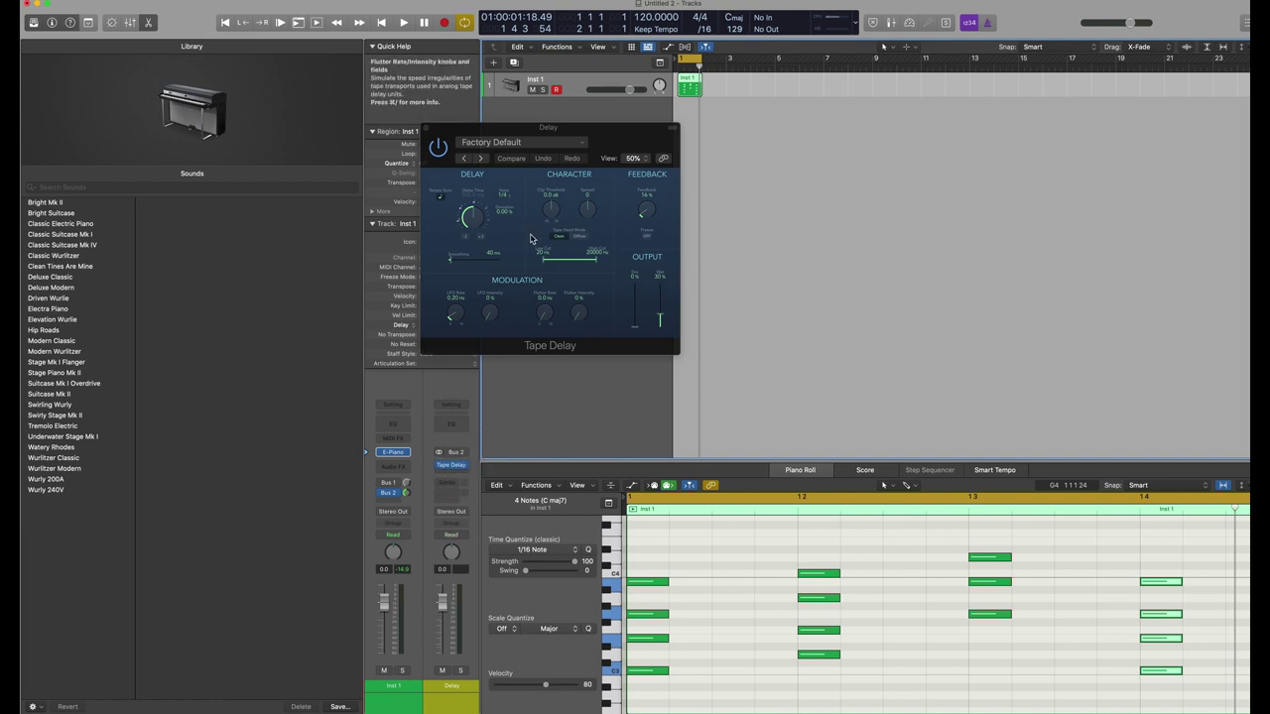
{"action": "key", "text": "Return"}
{"action": "key", "text": "space"}
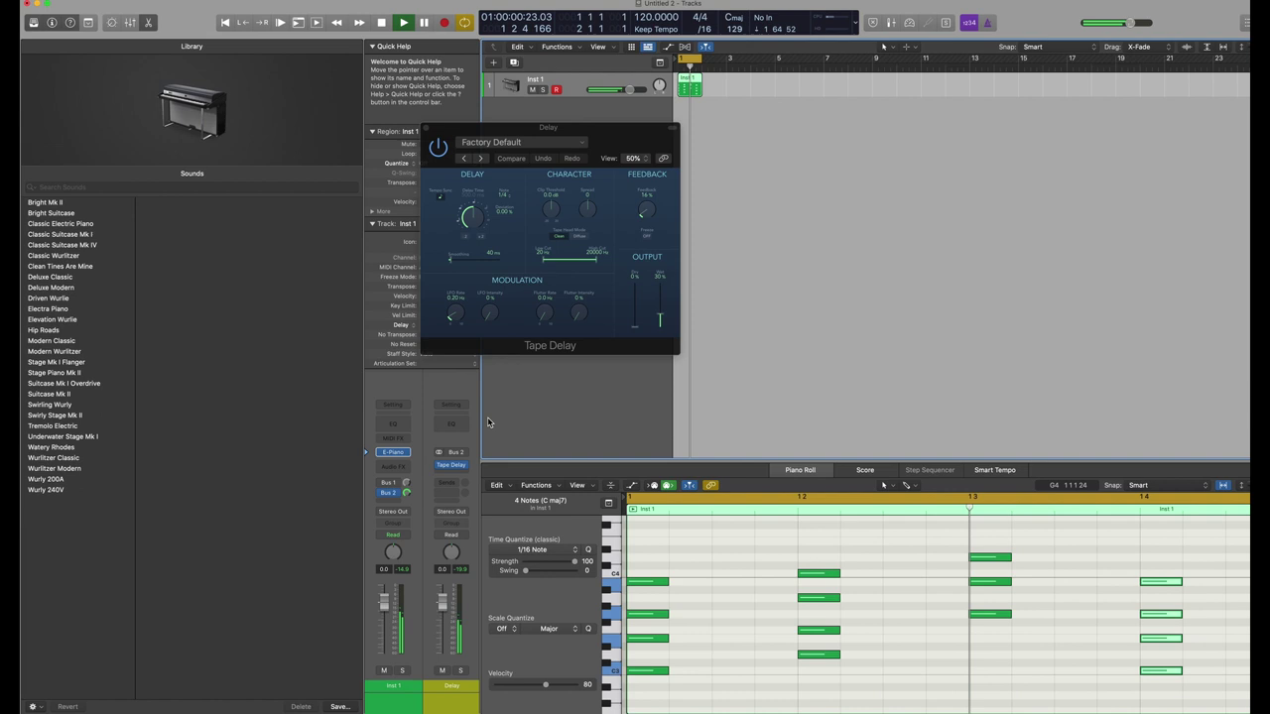
Load the CS Light Triplet Delay preset on the Tape Delay, then bring QuickTime's recording window forward.
{"action": "left_click", "coordinate": [495, 141]}
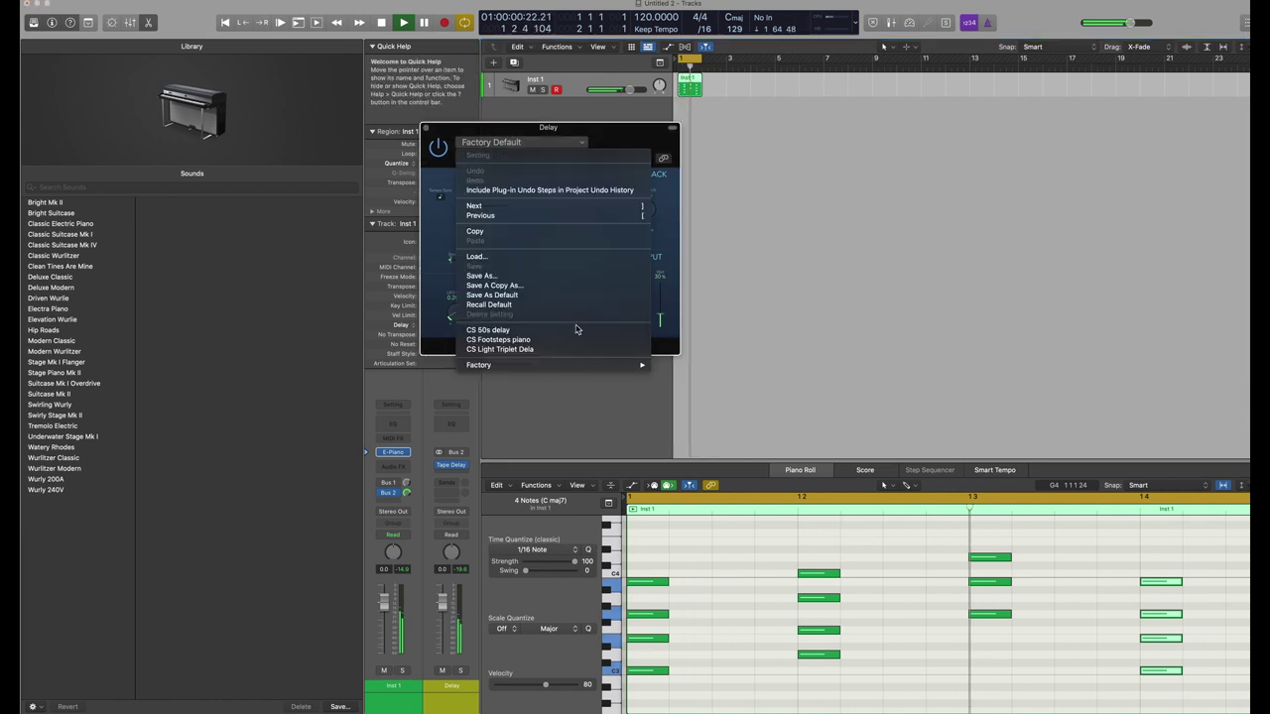
{"action": "left_click", "coordinate": [521, 350]}
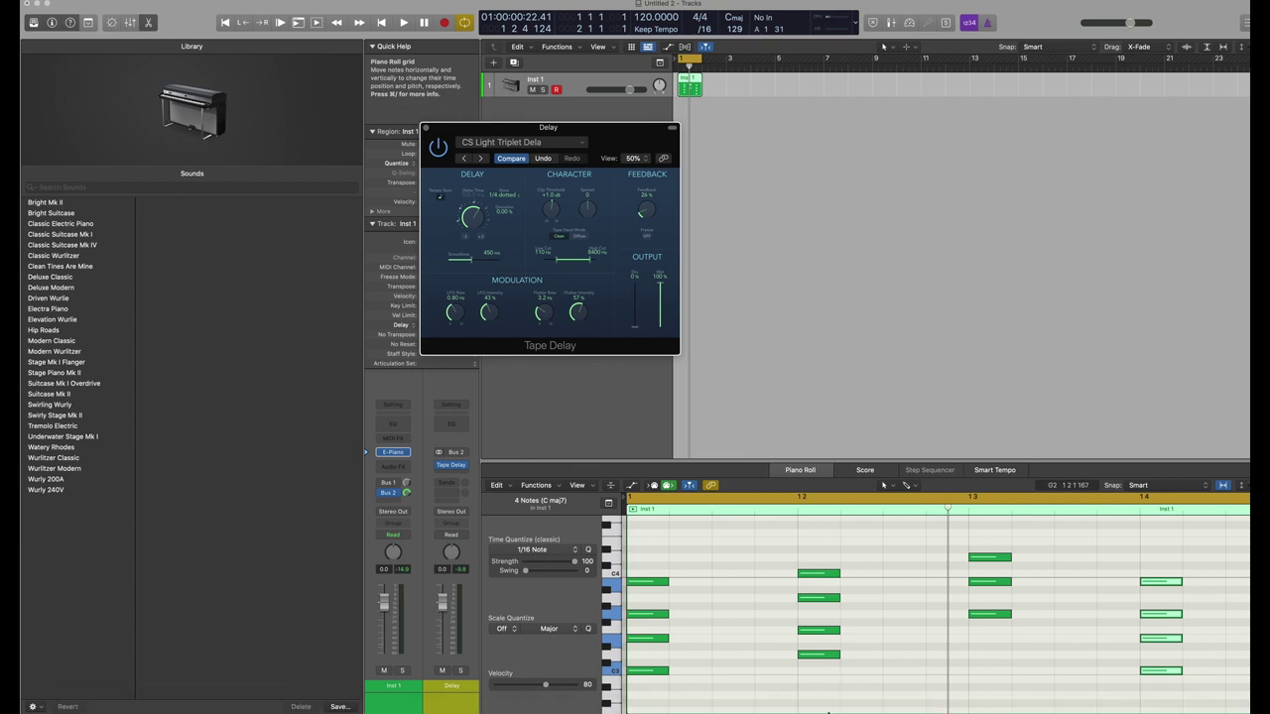
{"action": "left_click", "coordinate": [820, 697]}
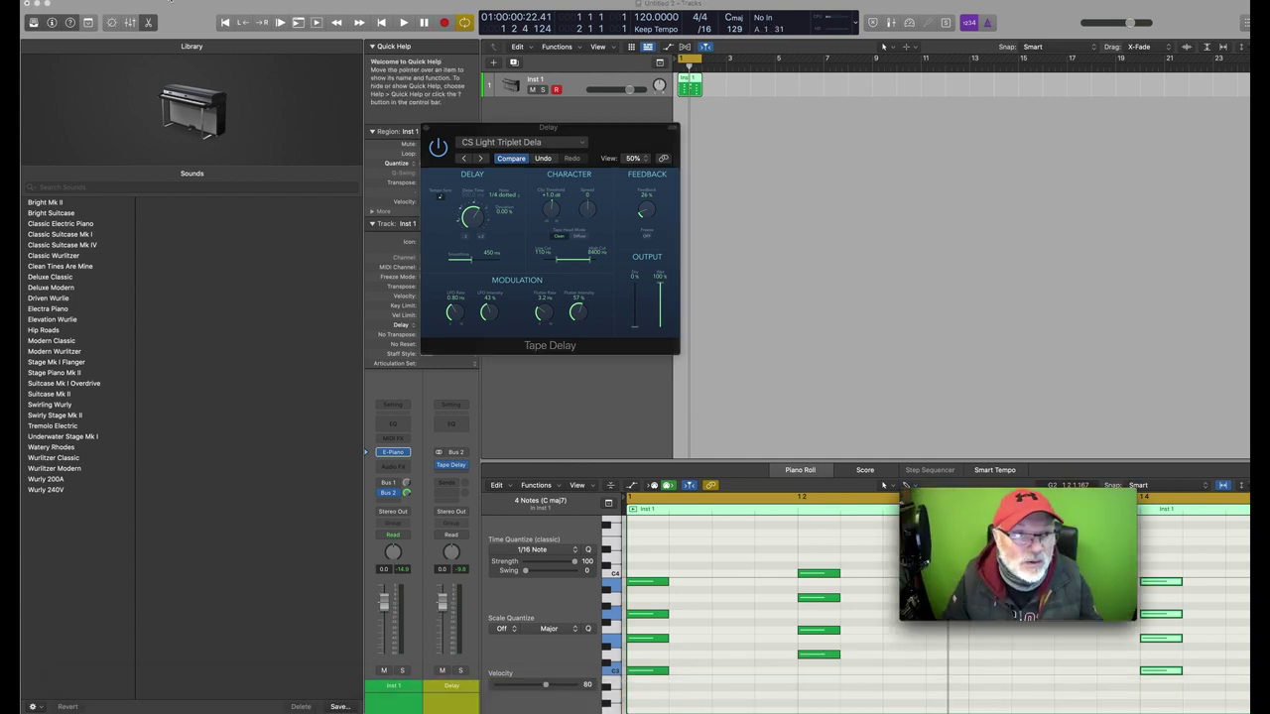
Move QuickTime's Movie Recording window to the upper right so it clears the notes.
{"action": "left_click", "coordinate": [171, 2]}
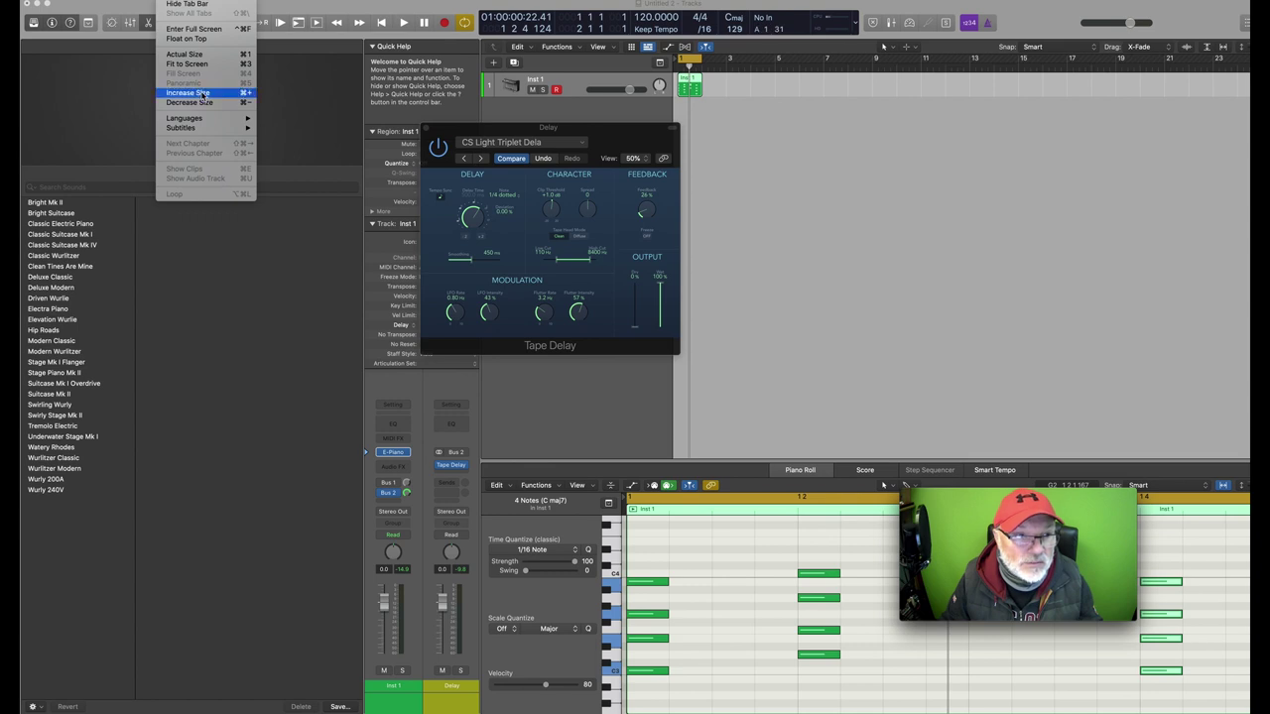
{"action": "left_click", "coordinate": [203, 40]}
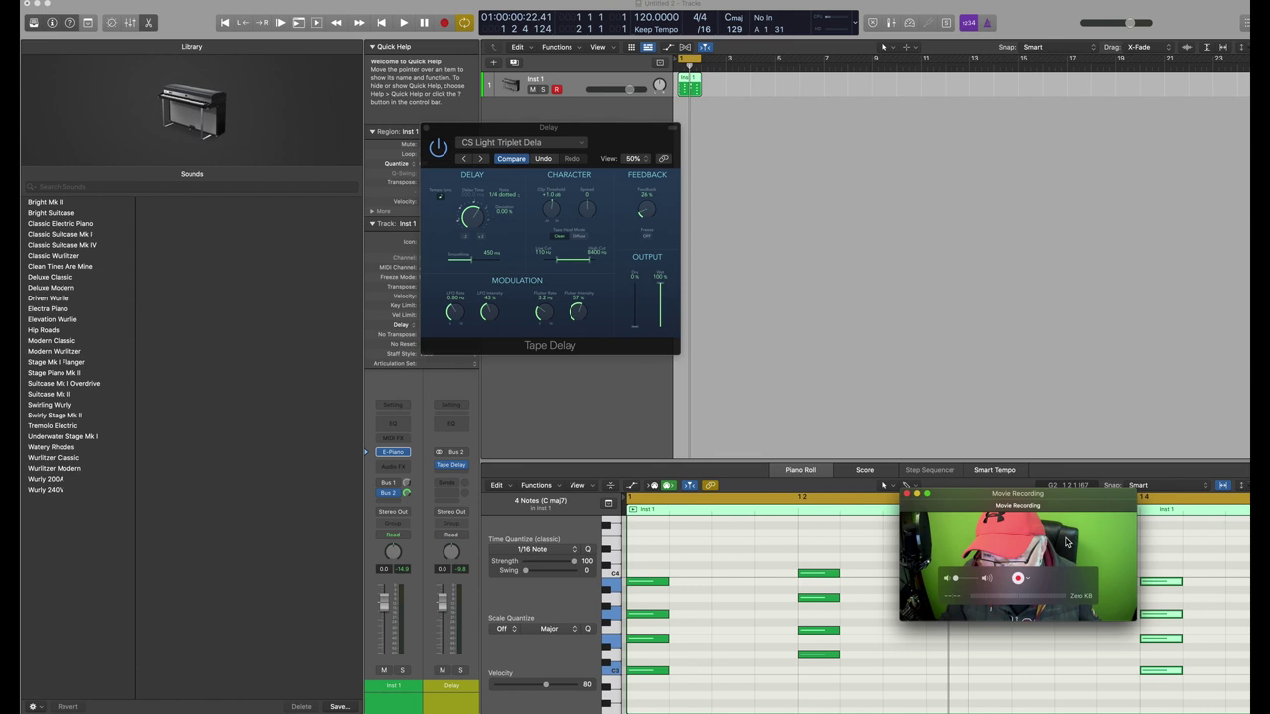
{"action": "left_click_drag", "start_coordinate": [1064, 496], "coordinate": [1203, 154]}
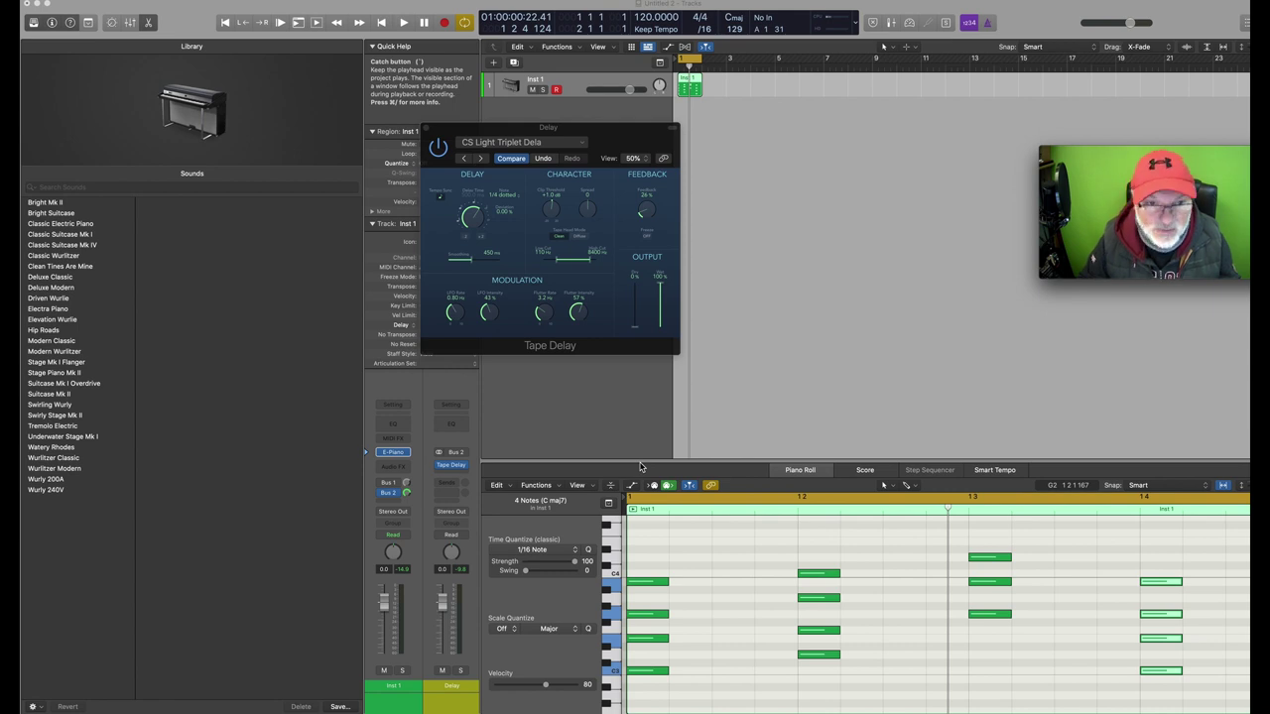
Audition the chord loop and set the Tape Delay's wet level to 100%.
{"action": "key", "text": "space"}
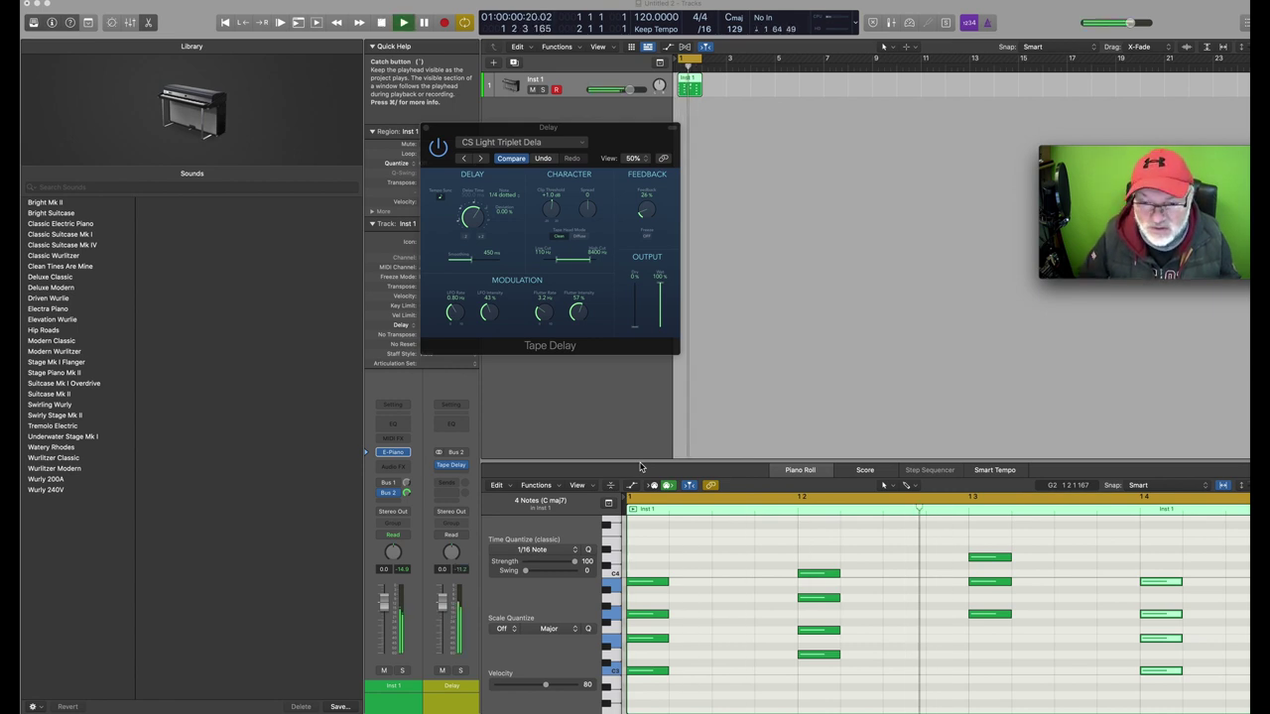
{"action": "key", "text": "space"}
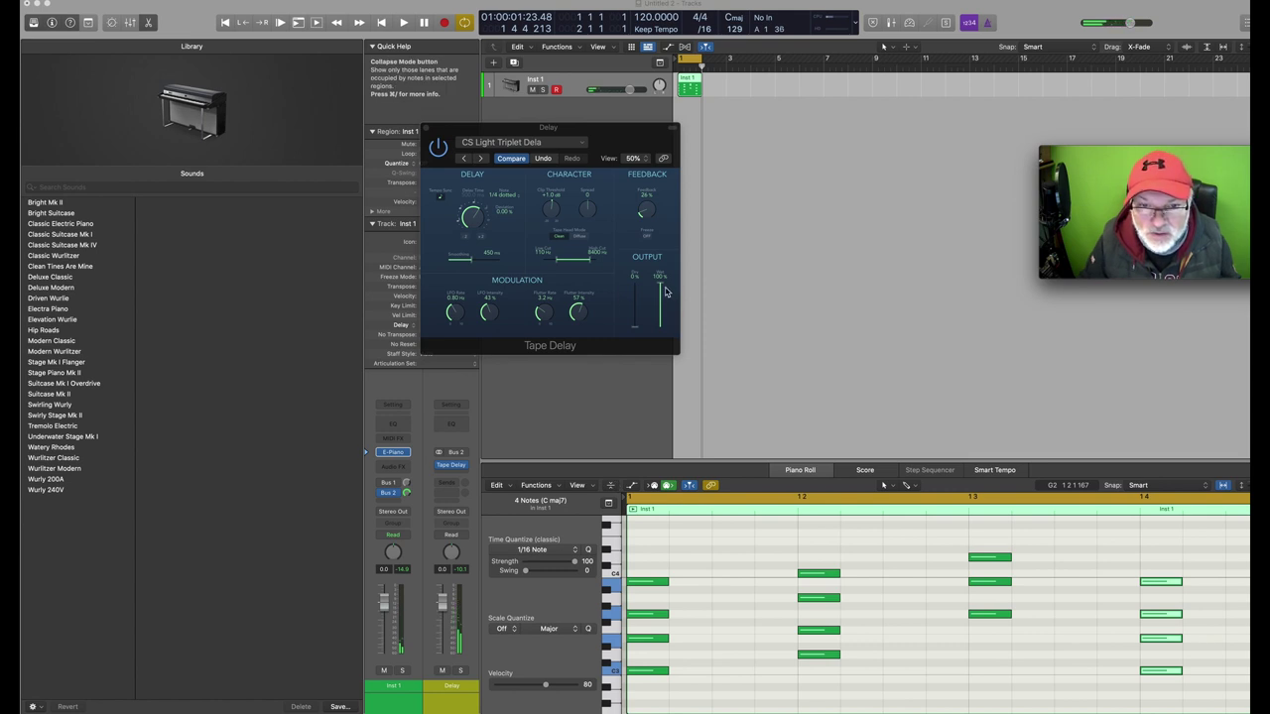
{"action": "left_click_drag", "start_coordinate": [661, 288], "coordinate": [663, 315]}
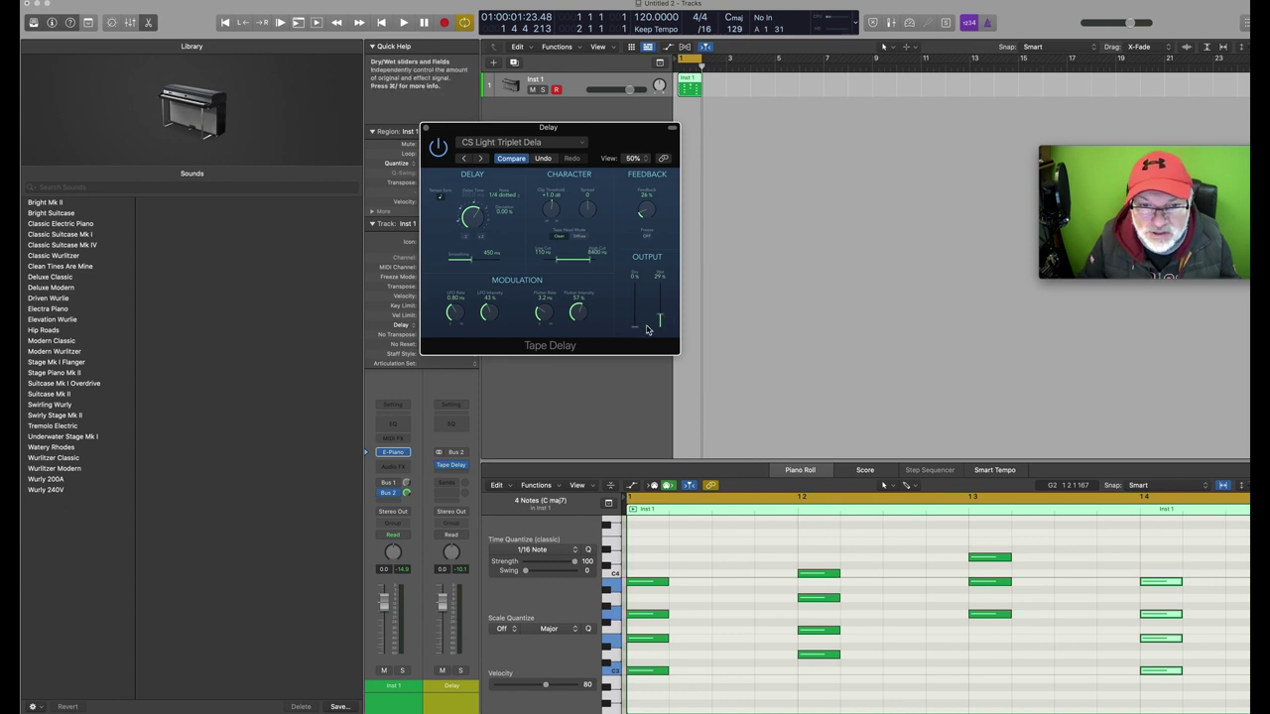
{"action": "left_click_drag", "start_coordinate": [659, 320], "coordinate": [660, 272]}
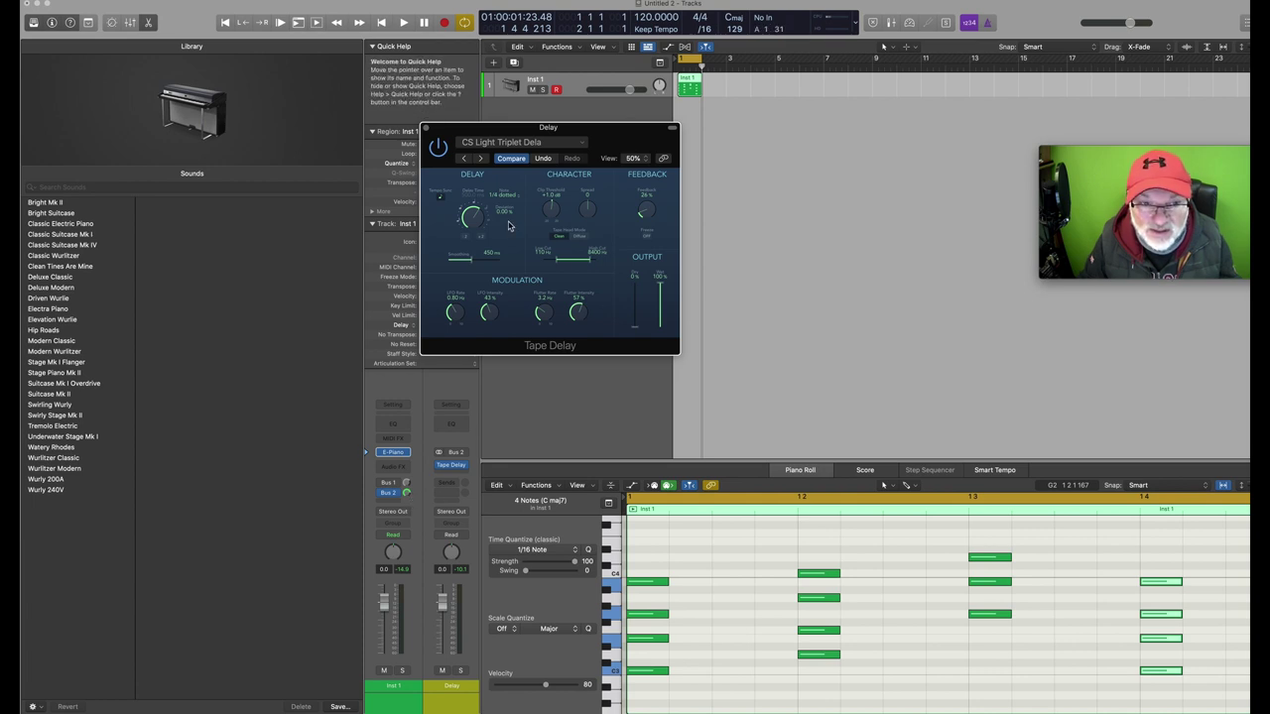
Shorten the delay time, tempo-sync it to a 1/8 note, and play the loop to hear it.
{"action": "left_click_drag", "start_coordinate": [476, 230], "coordinate": [468, 268]}
{"action": "left_click", "coordinate": [441, 197]}
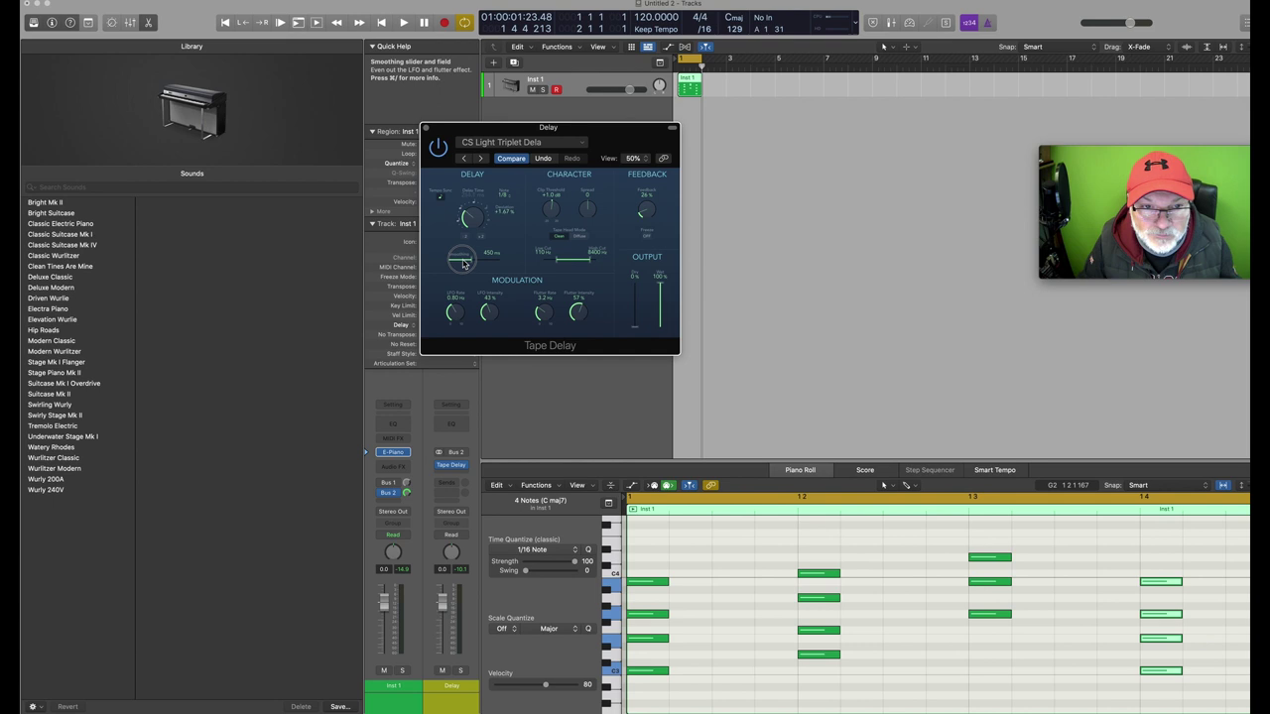
{"action": "key", "text": "space"}
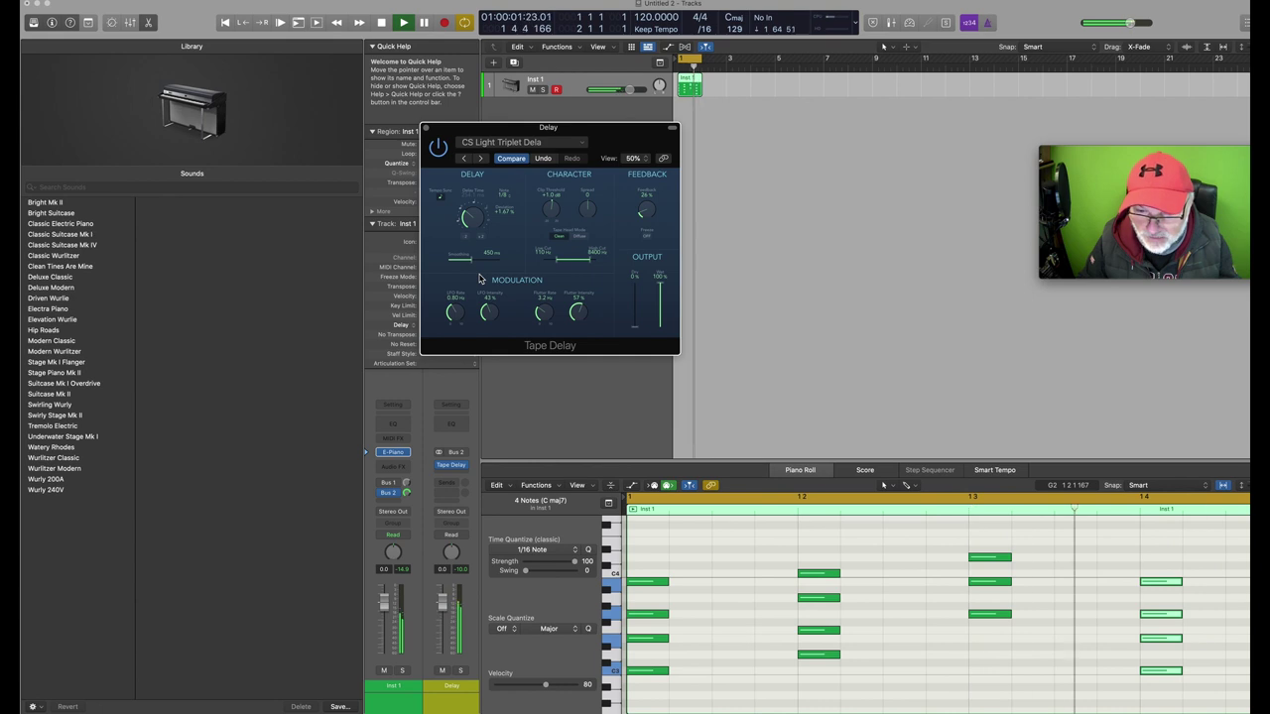
{"action": "key", "text": "space"}
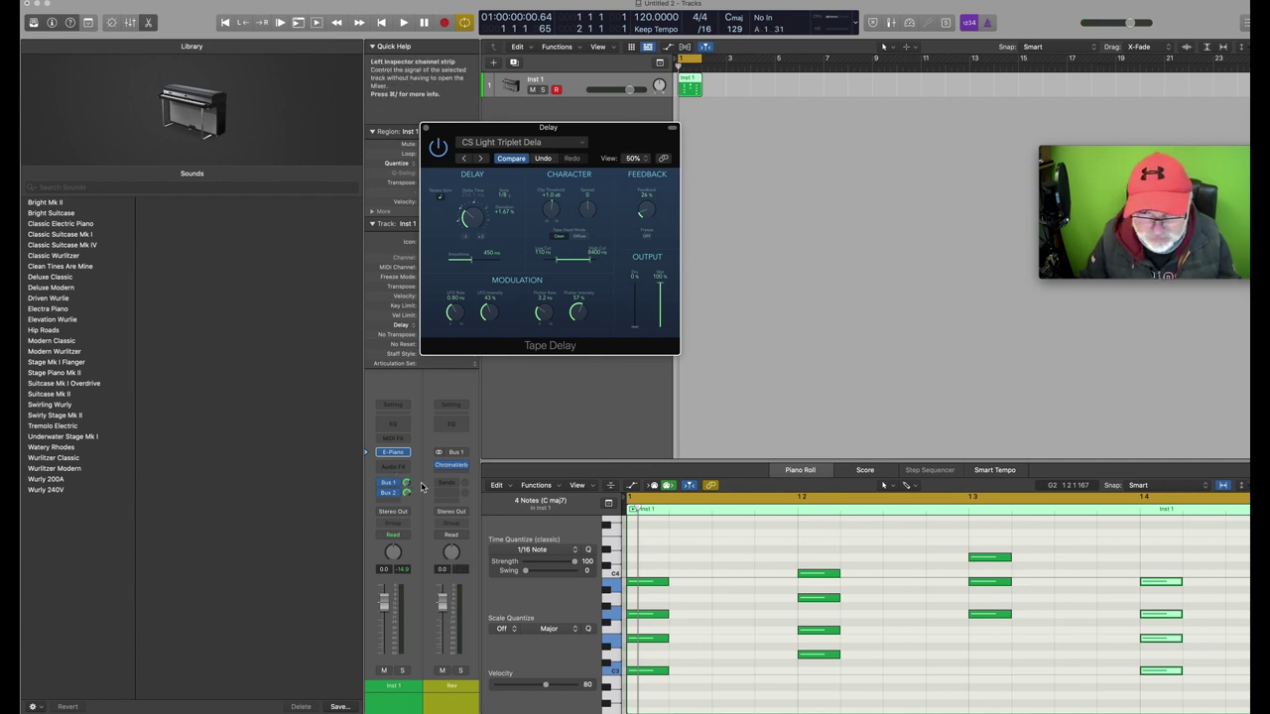
Show the Bus 2 Delay aux beside the piano channel while playing, and move the Tape Delay window aside.
{"action": "key", "text": "space"}
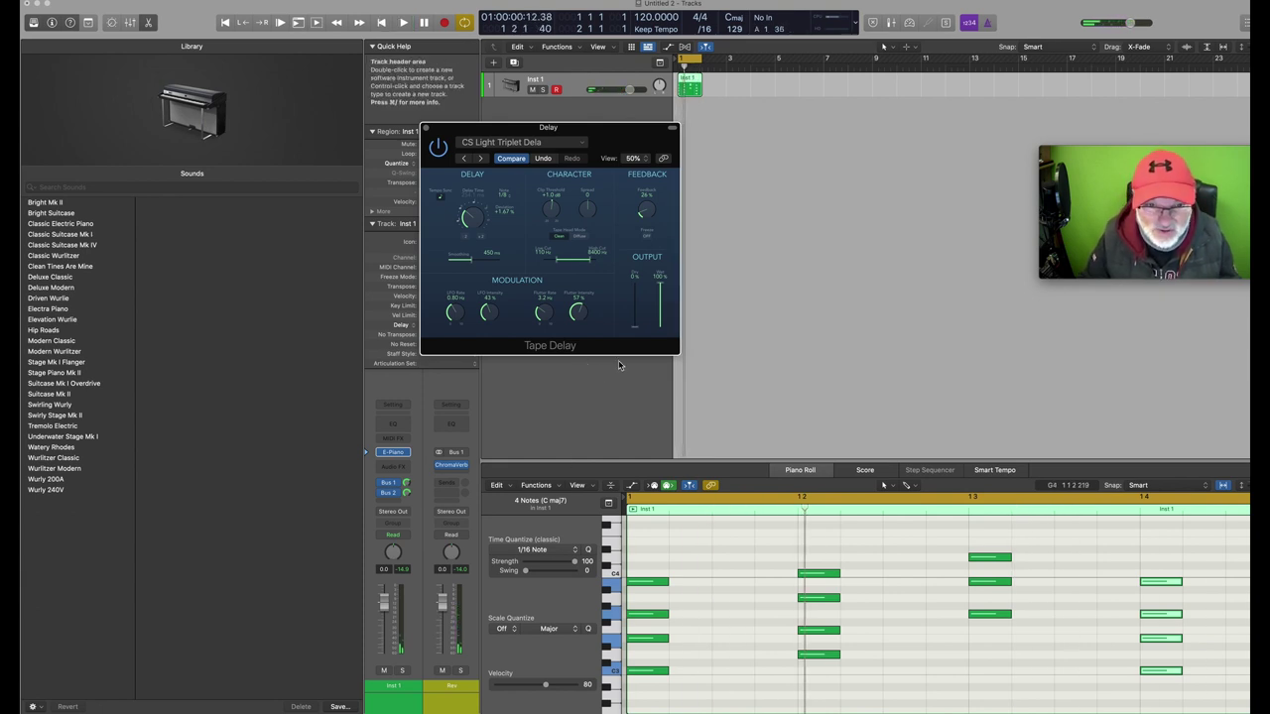
{"action": "left_click", "coordinate": [406, 492]}
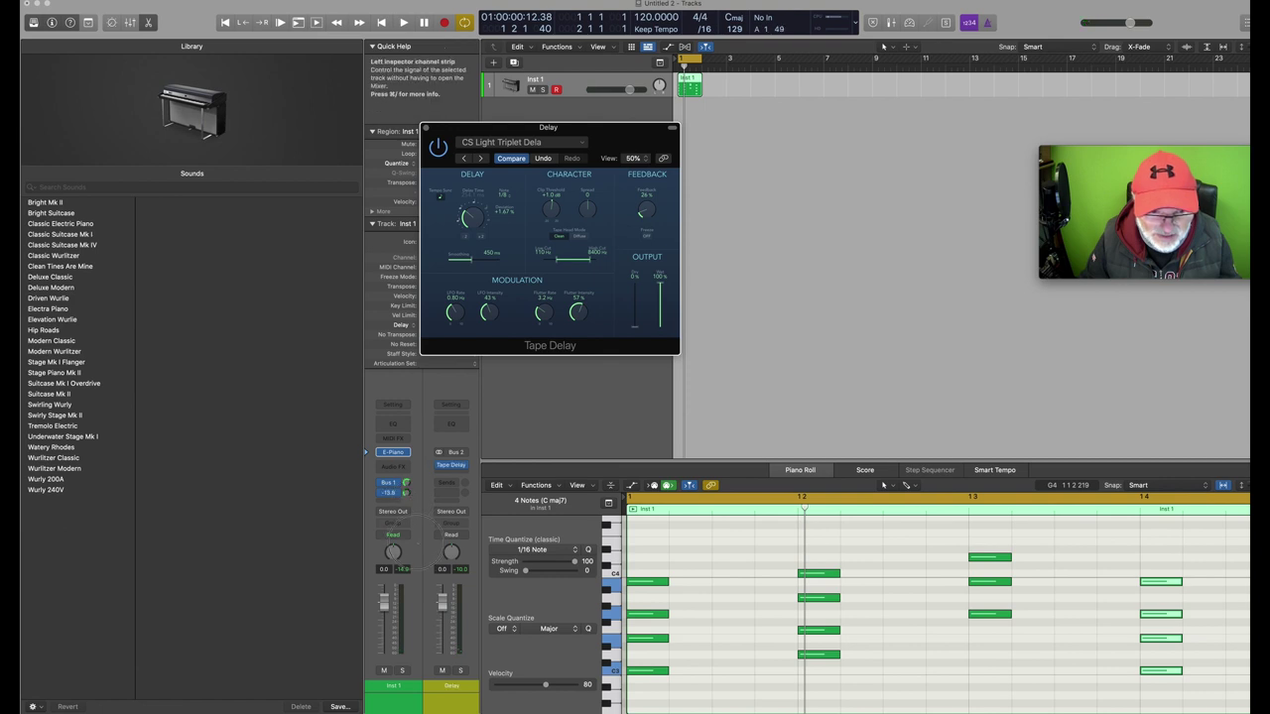
{"action": "key", "text": "space"}
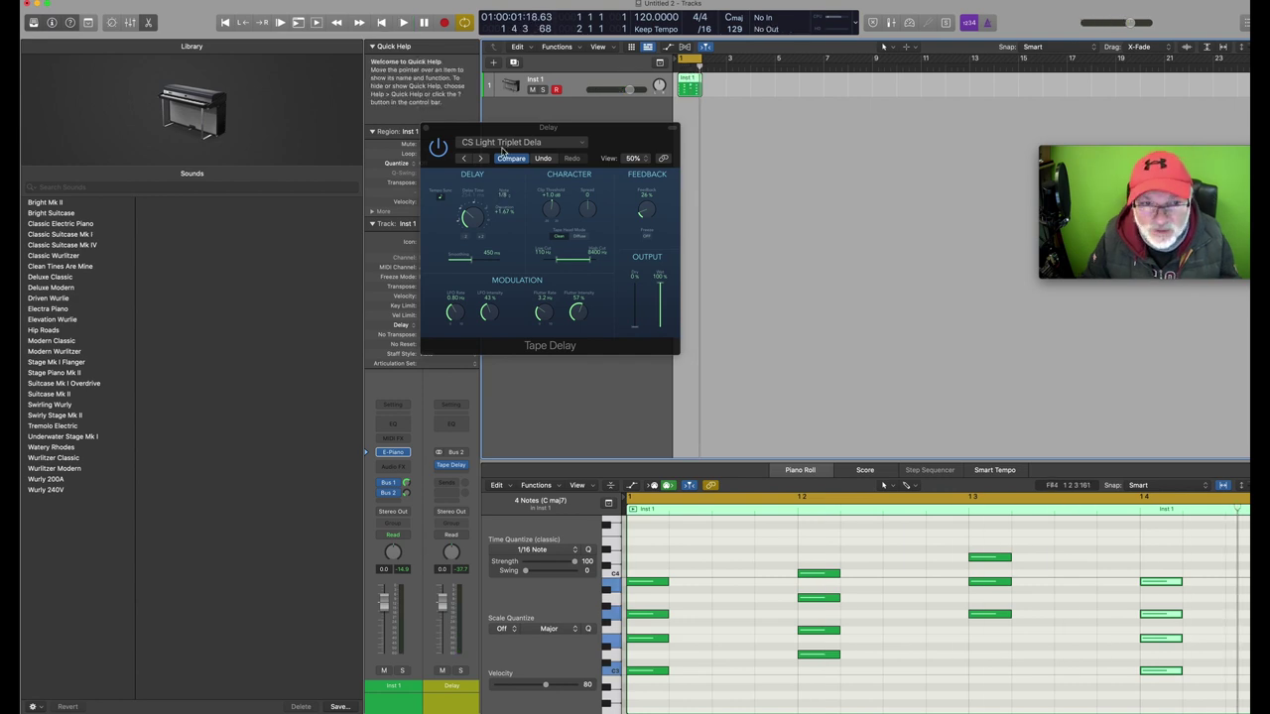
{"action": "left_click_drag", "start_coordinate": [464, 137], "coordinate": [731, 170]}
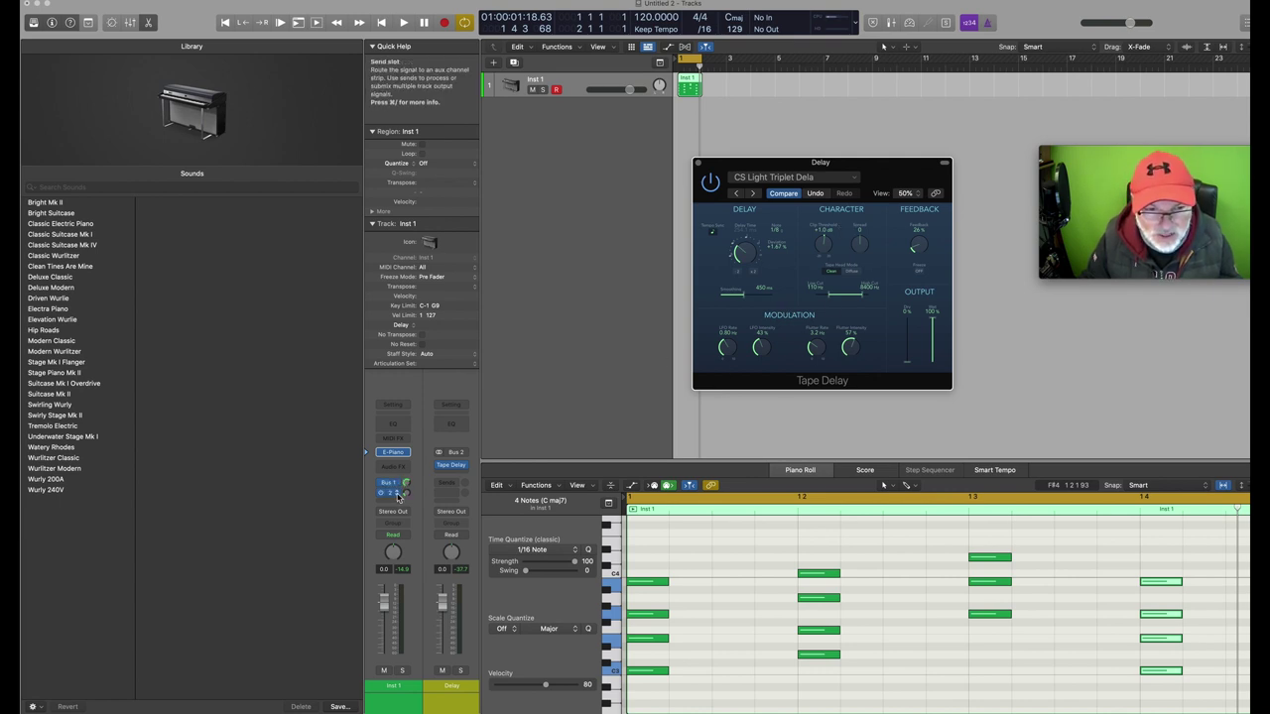
Swap the Delay aux's Tape Delay for a Modulation > Flanger and play the loop through it.
{"action": "left_click", "coordinate": [396, 493]}
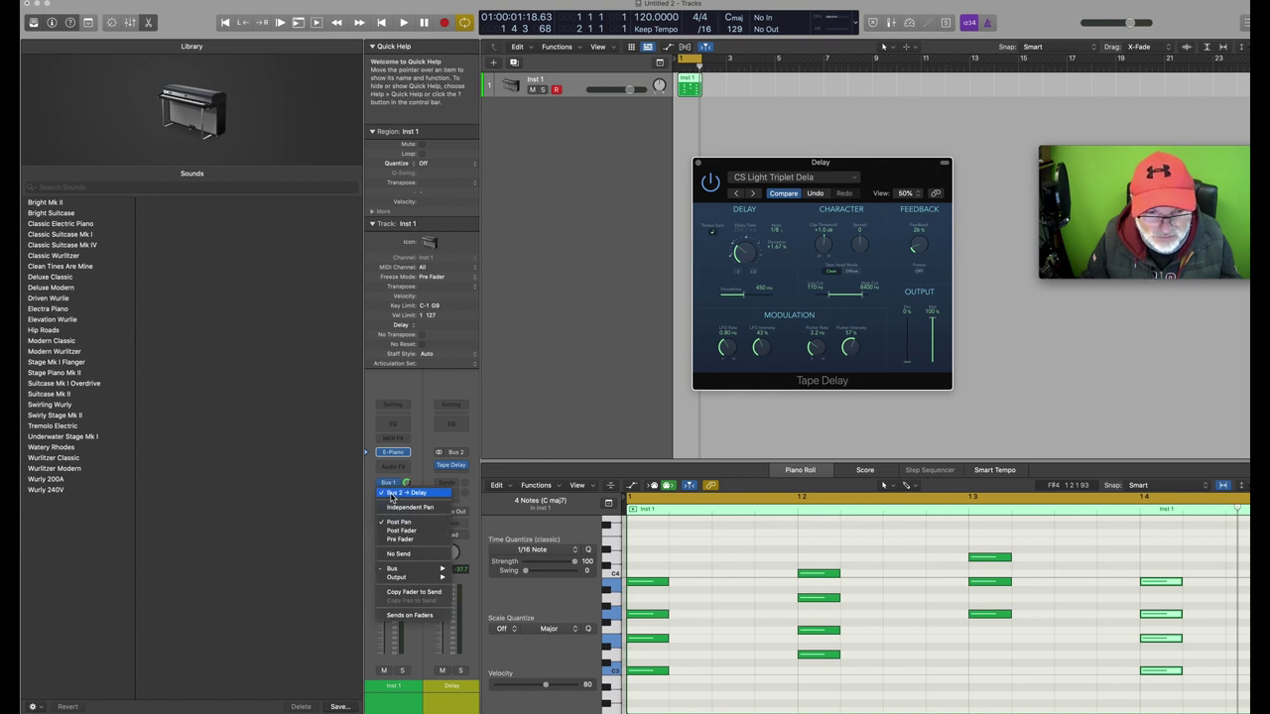
{"action": "left_click", "coordinate": [388, 494]}
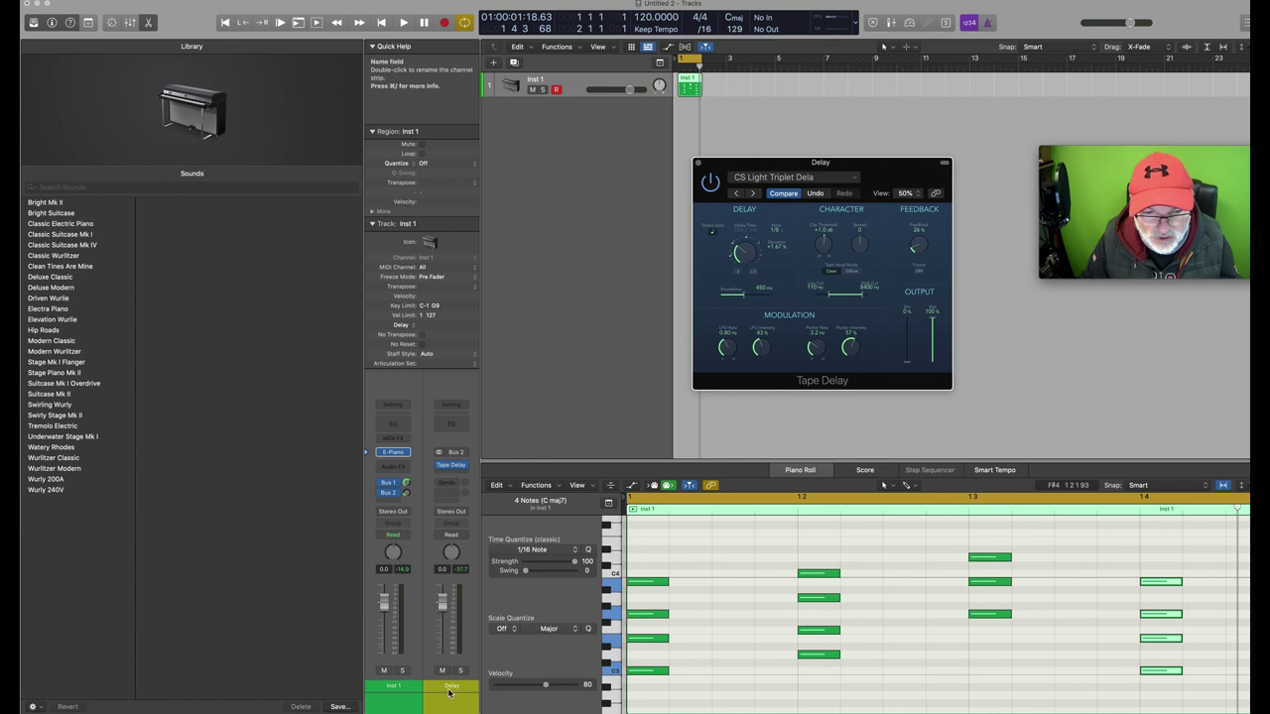
{"action": "left_click", "coordinate": [452, 467]}
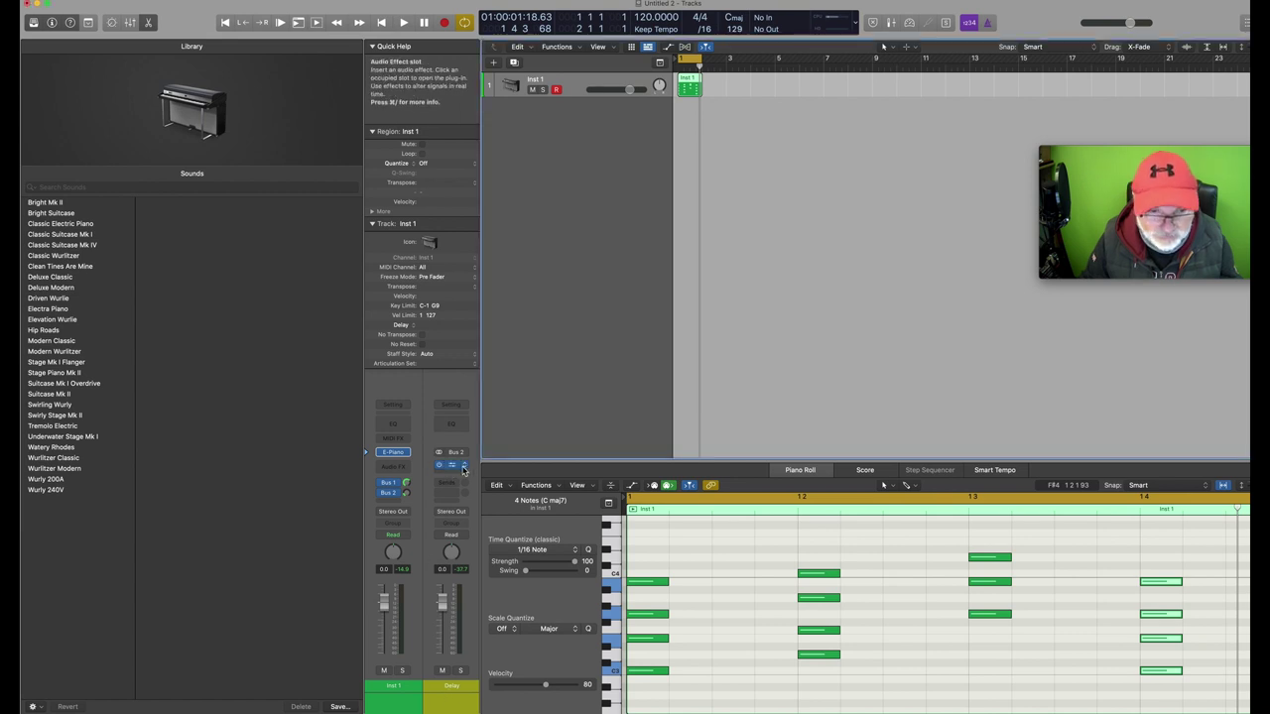
{"action": "left_click", "coordinate": [462, 467]}
{"action": "mouse_move", "coordinate": [501, 640]}
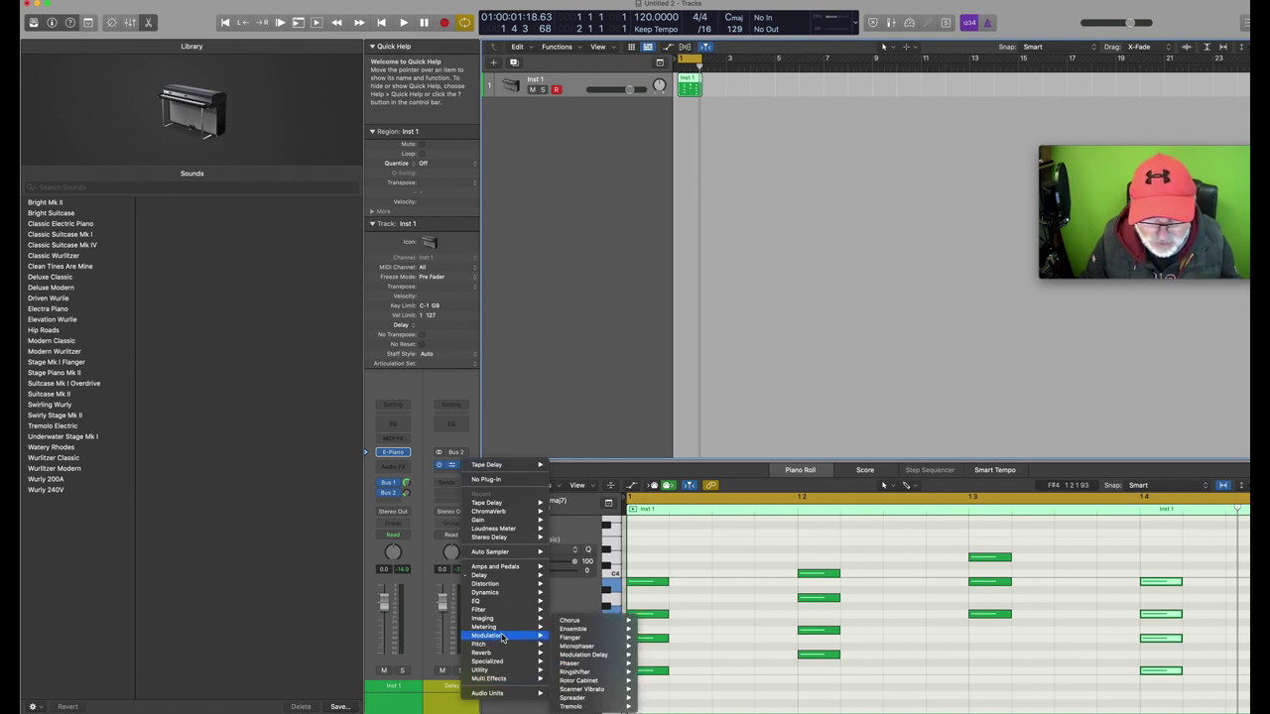
{"action": "left_click", "coordinate": [574, 637]}
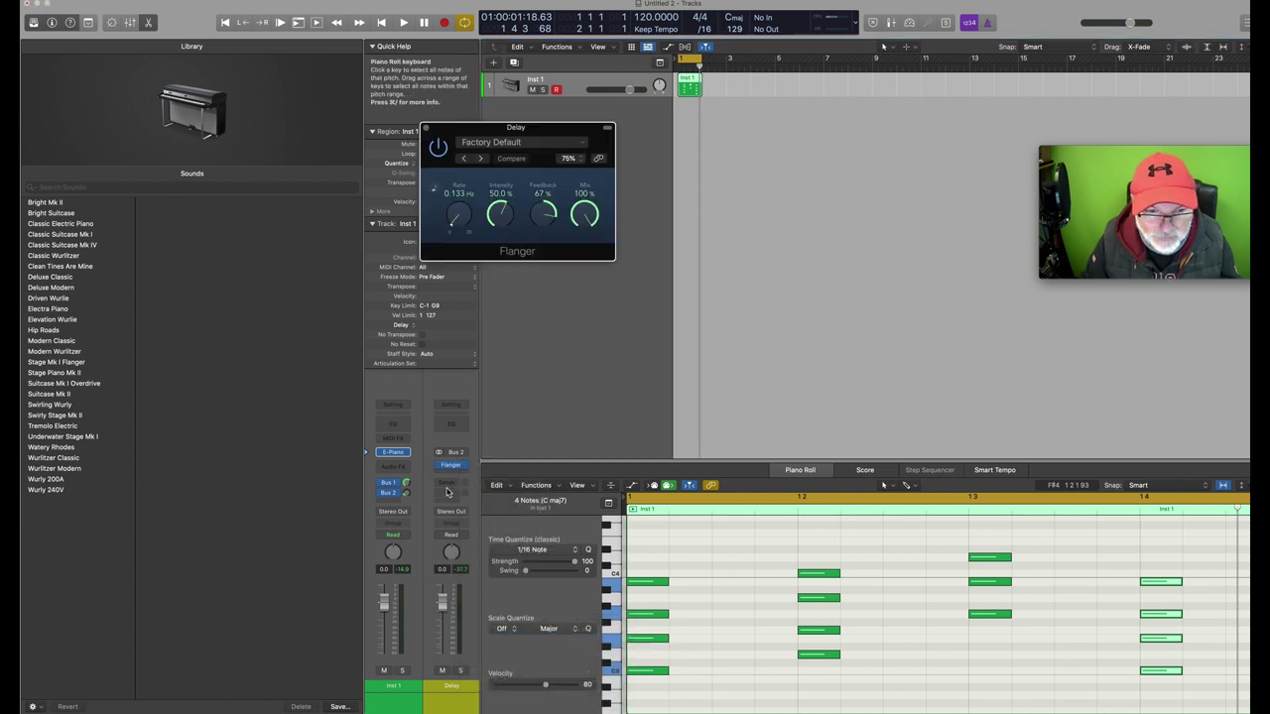
{"action": "key", "text": "space"}
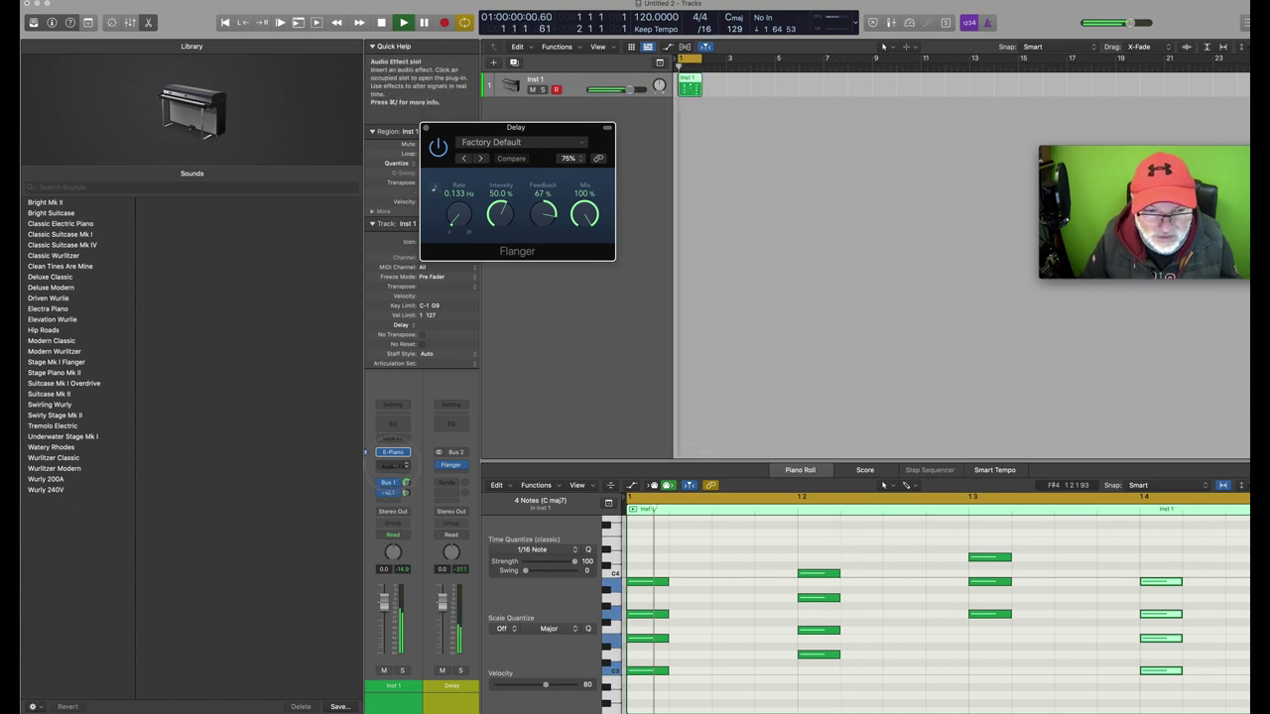
Set the piano's Bus 2 flanger send to +3.0 dB and its Bus 1 reverb send to -6.9 dB.
{"action": "left_click_drag", "start_coordinate": [405, 493], "coordinate": [413, 463]}
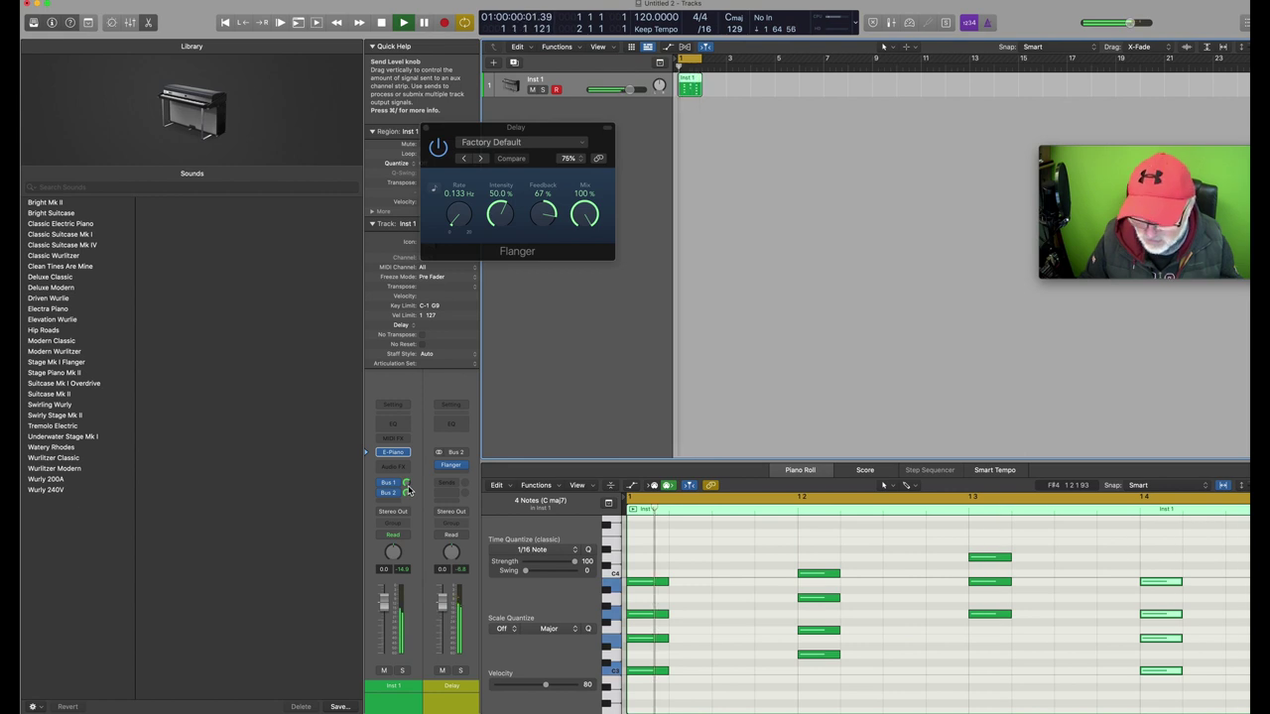
{"action": "key", "text": "space"}
{"action": "left_click", "coordinate": [405, 484]}
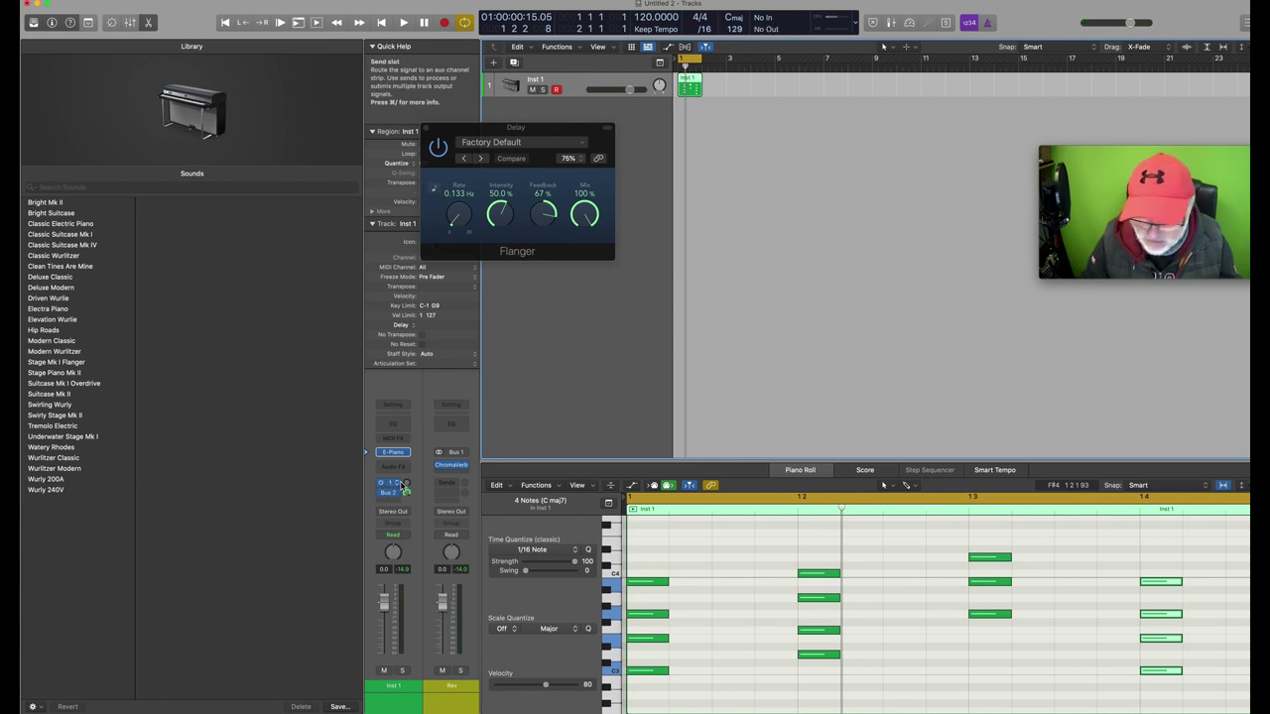
{"action": "key", "text": "space"}
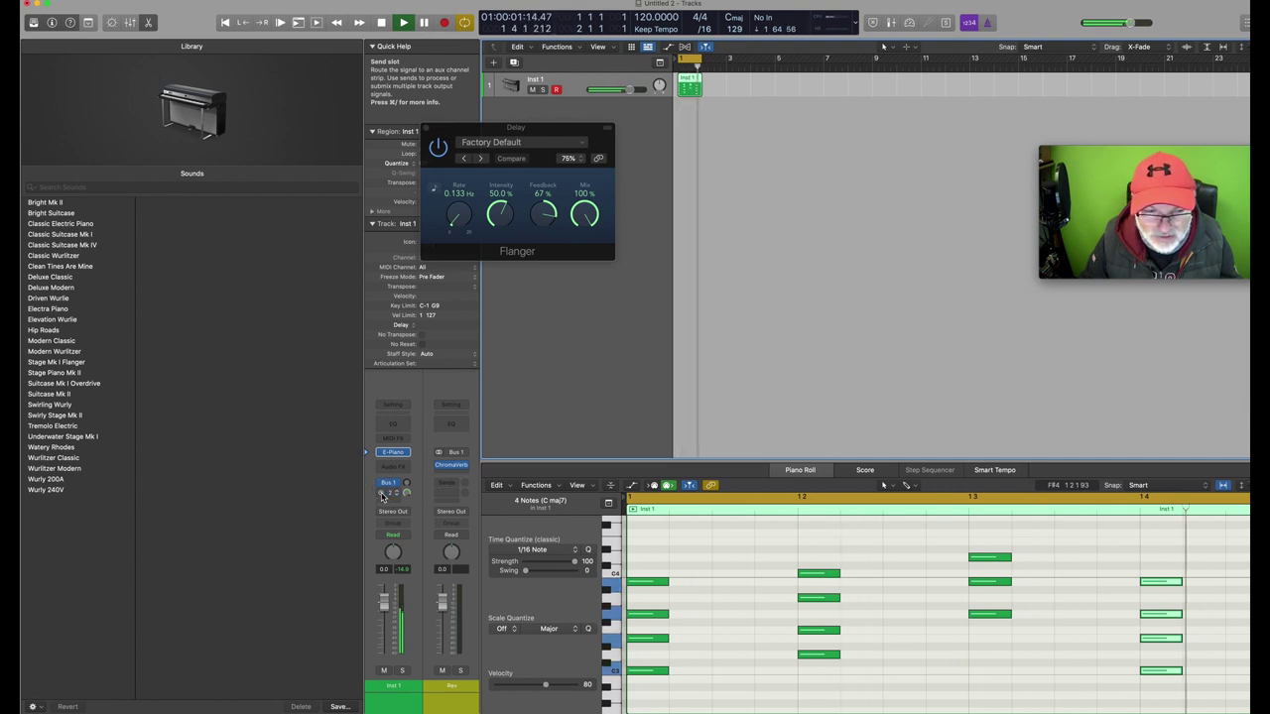
{"action": "left_click", "coordinate": [383, 493]}
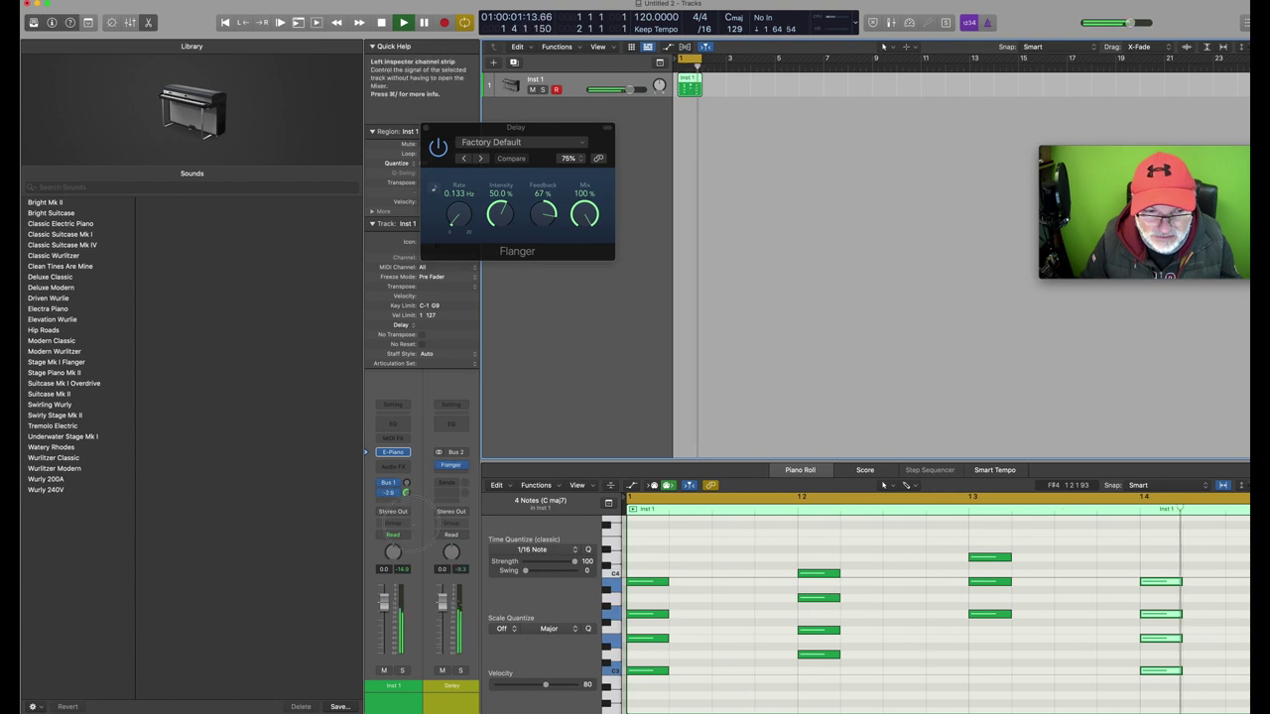
{"action": "left_click", "coordinate": [406, 484]}
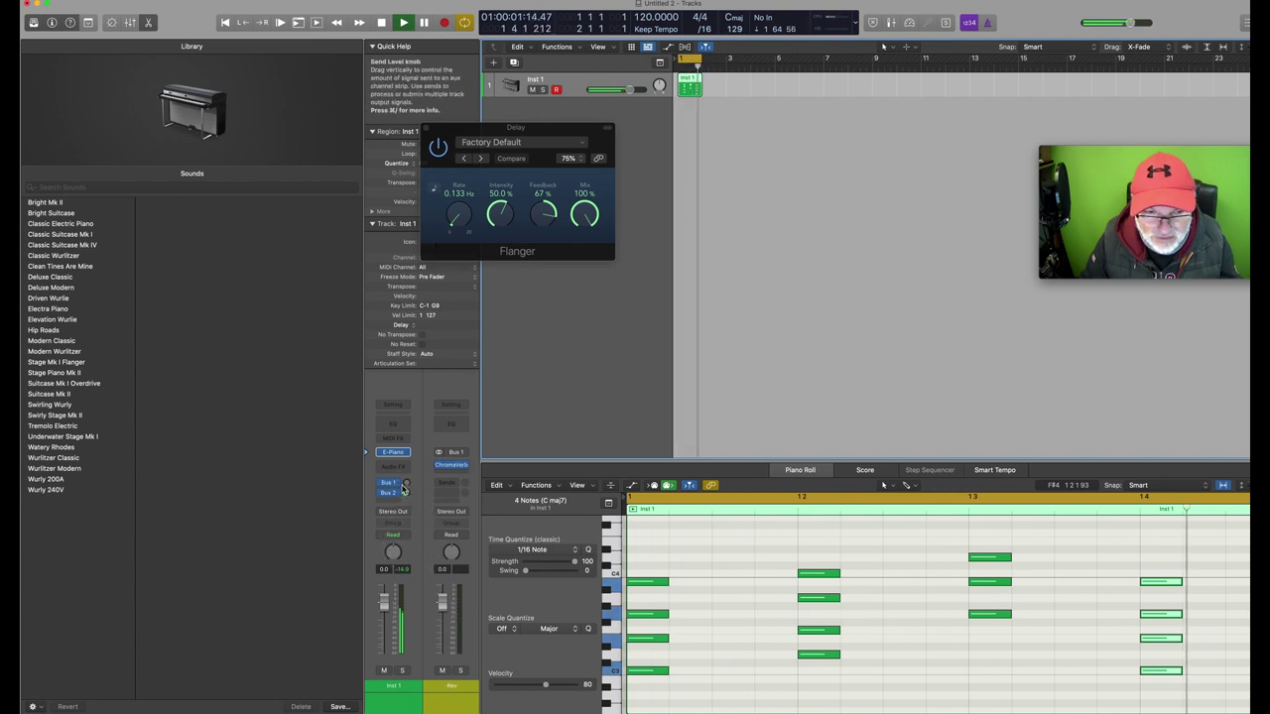
{"action": "left_click_drag", "start_coordinate": [406, 485], "coordinate": [406, 468]}
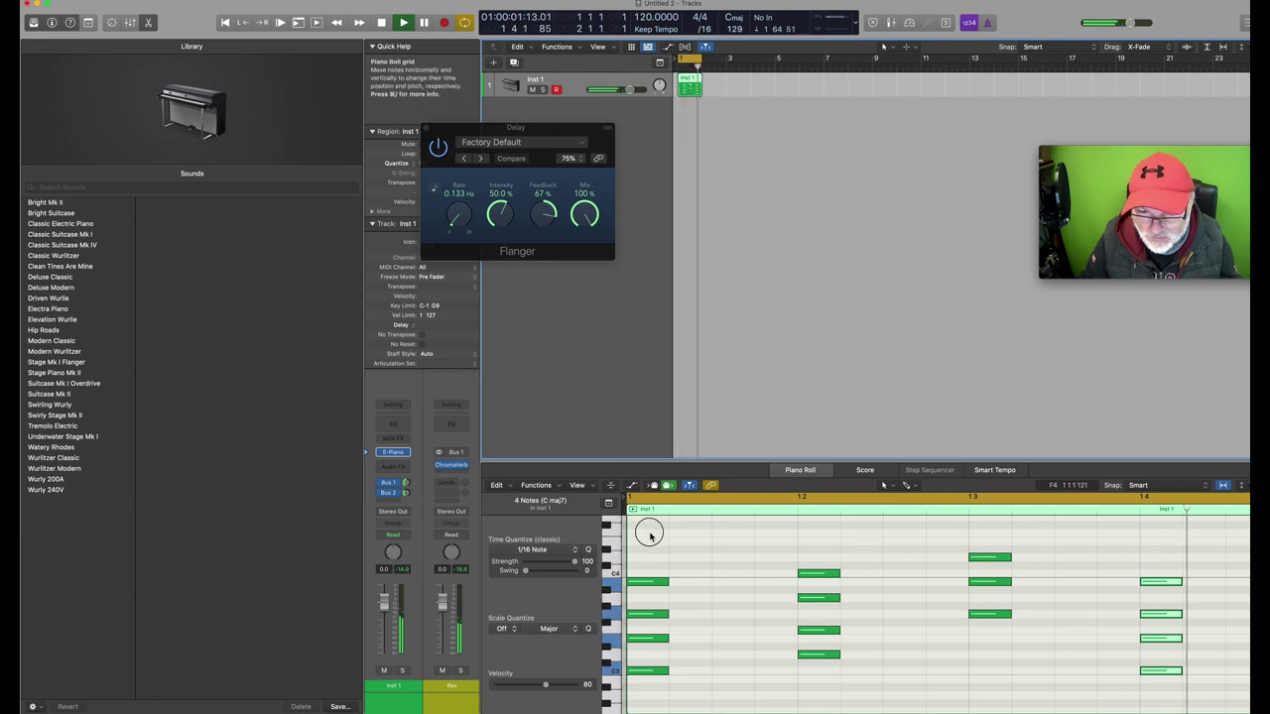
Select and lengthen all 15 chord notes in the Piano Roll, stop playback, and show the Mixer.
{"action": "left_click_drag", "start_coordinate": [646, 529], "coordinate": [1176, 706]}
{"action": "scroll", "coordinate": [893, 595], "scroll_direction": "up", "scroll_amount": 10}
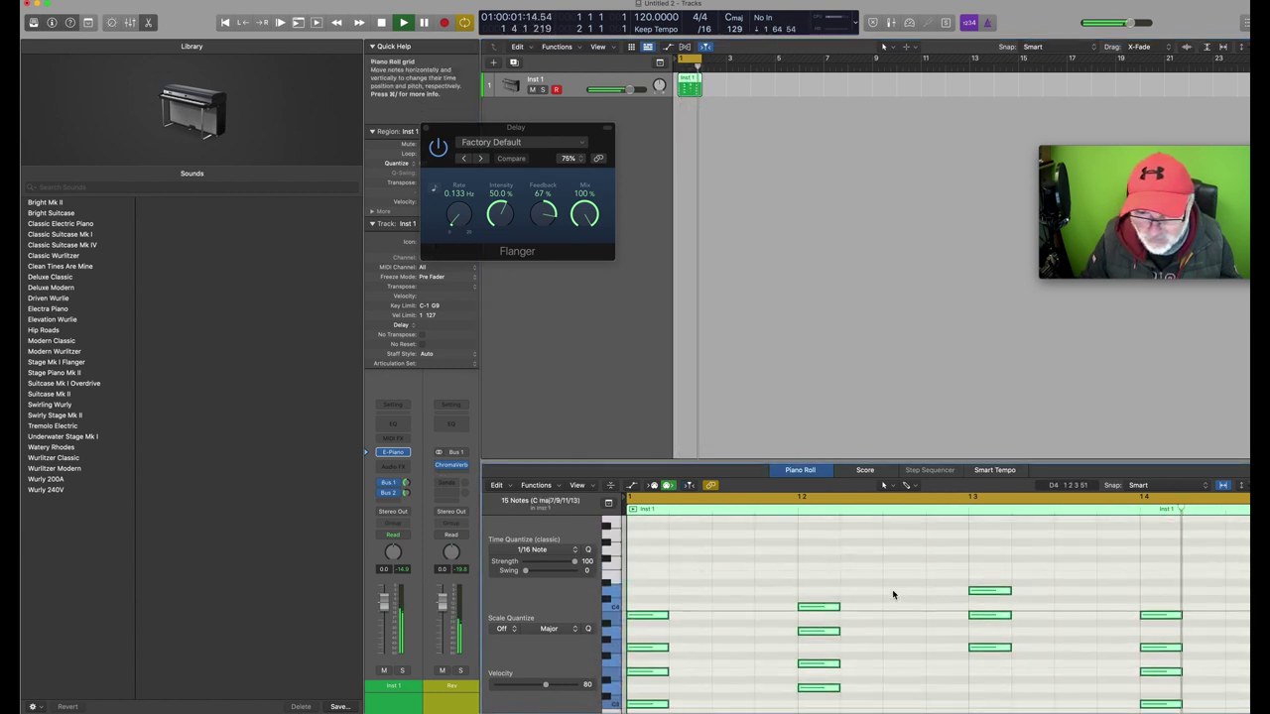
{"action": "left_click_drag", "start_coordinate": [667, 622], "coordinate": [753, 645]}
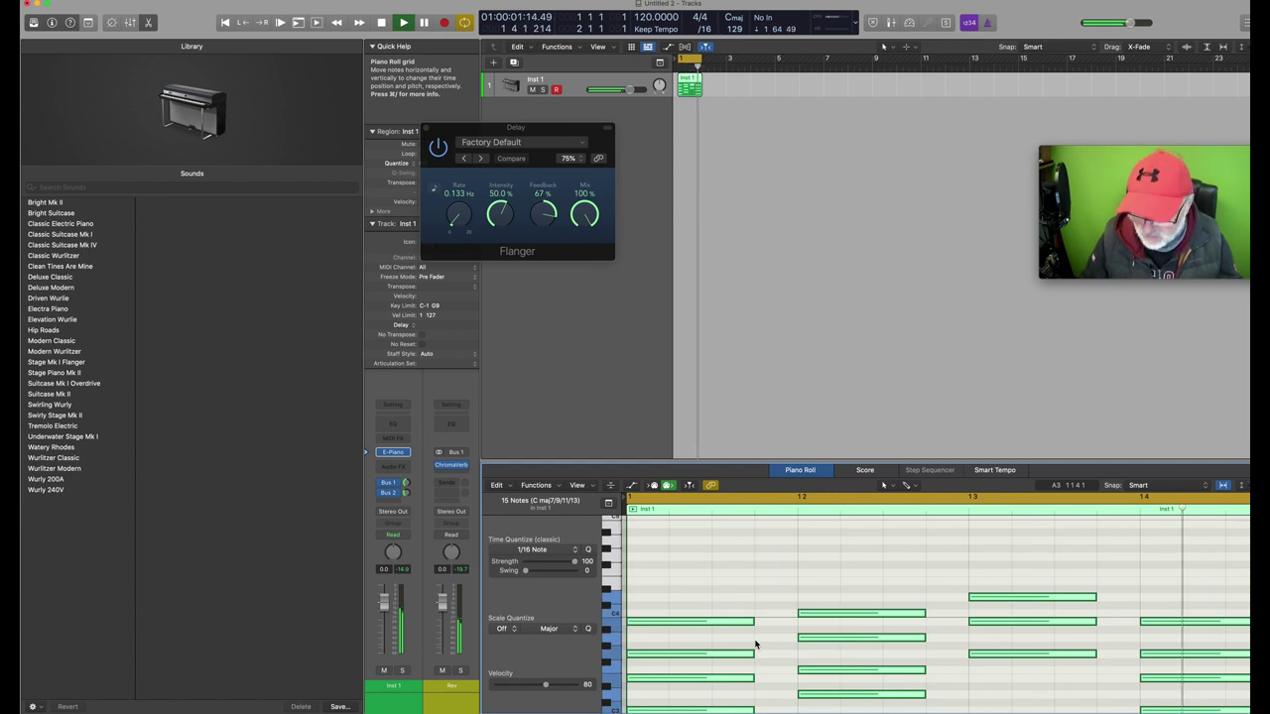
{"action": "key", "text": "space"}
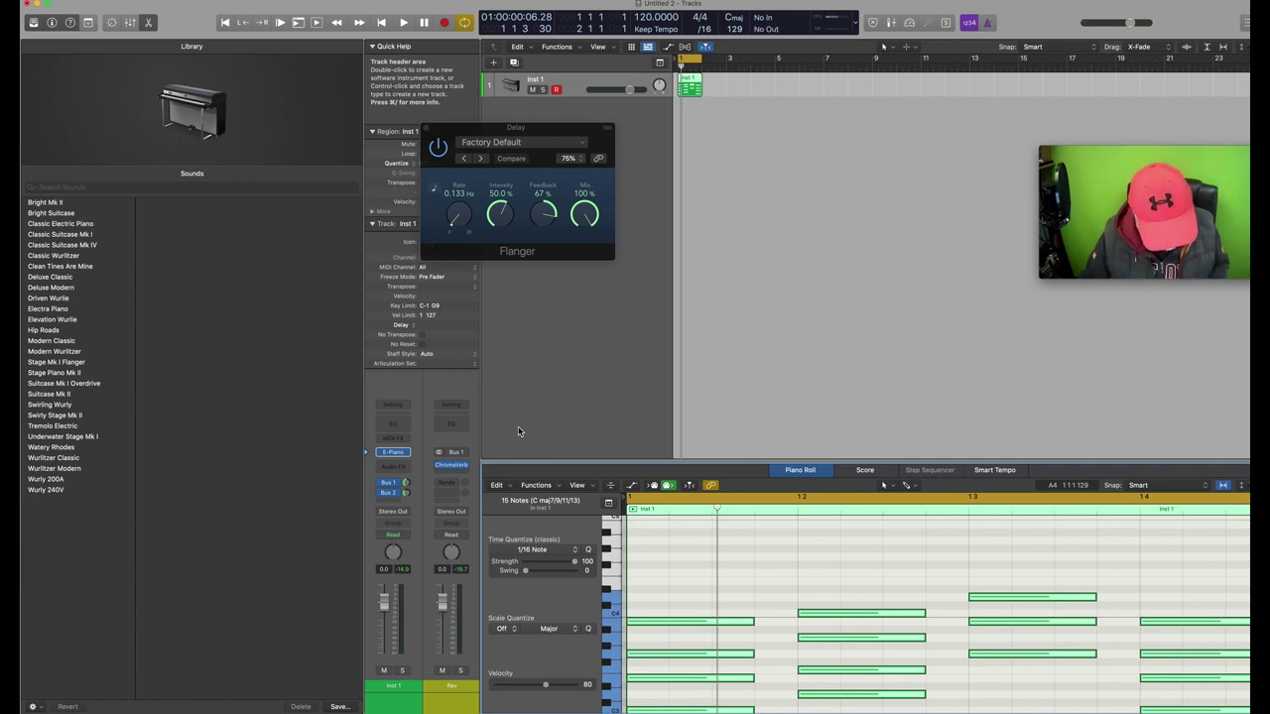
{"action": "key", "text": "super+2"}
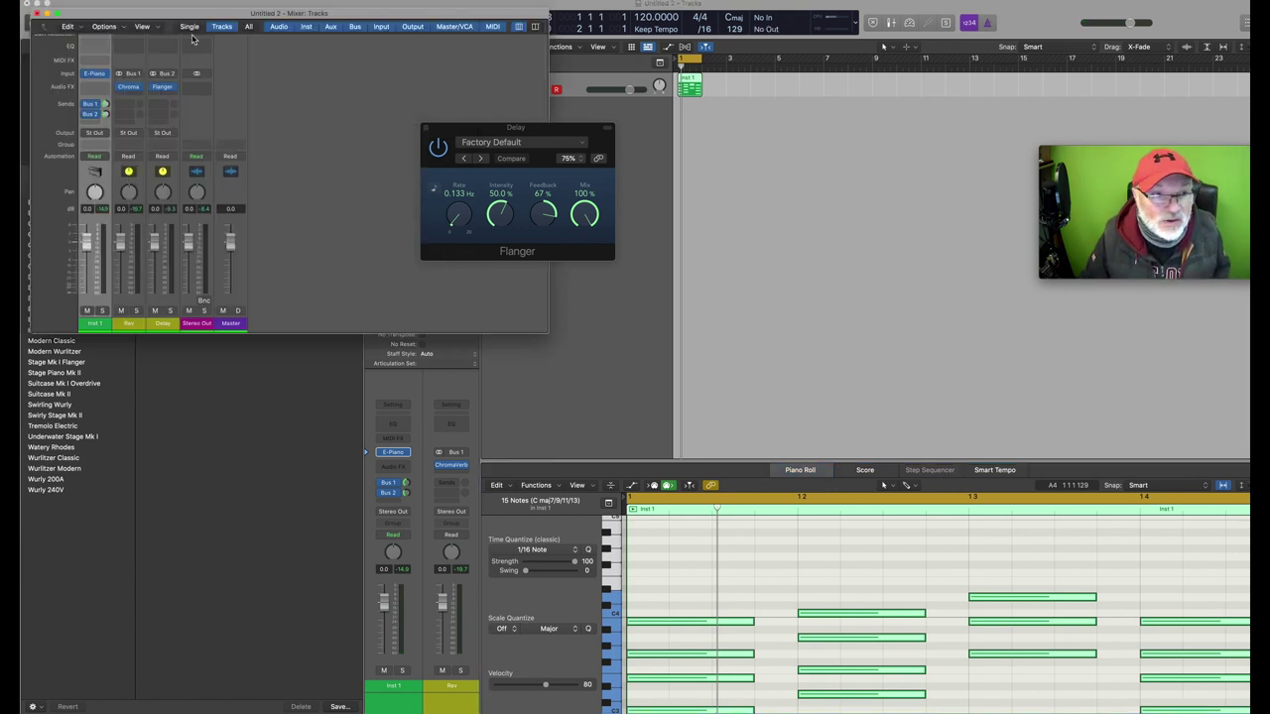
Rename the Bus 2 Delay aux channel to 'Flanger' and reposition the Mixer window.
{"action": "left_click_drag", "start_coordinate": [189, 16], "coordinate": [832, 302]}
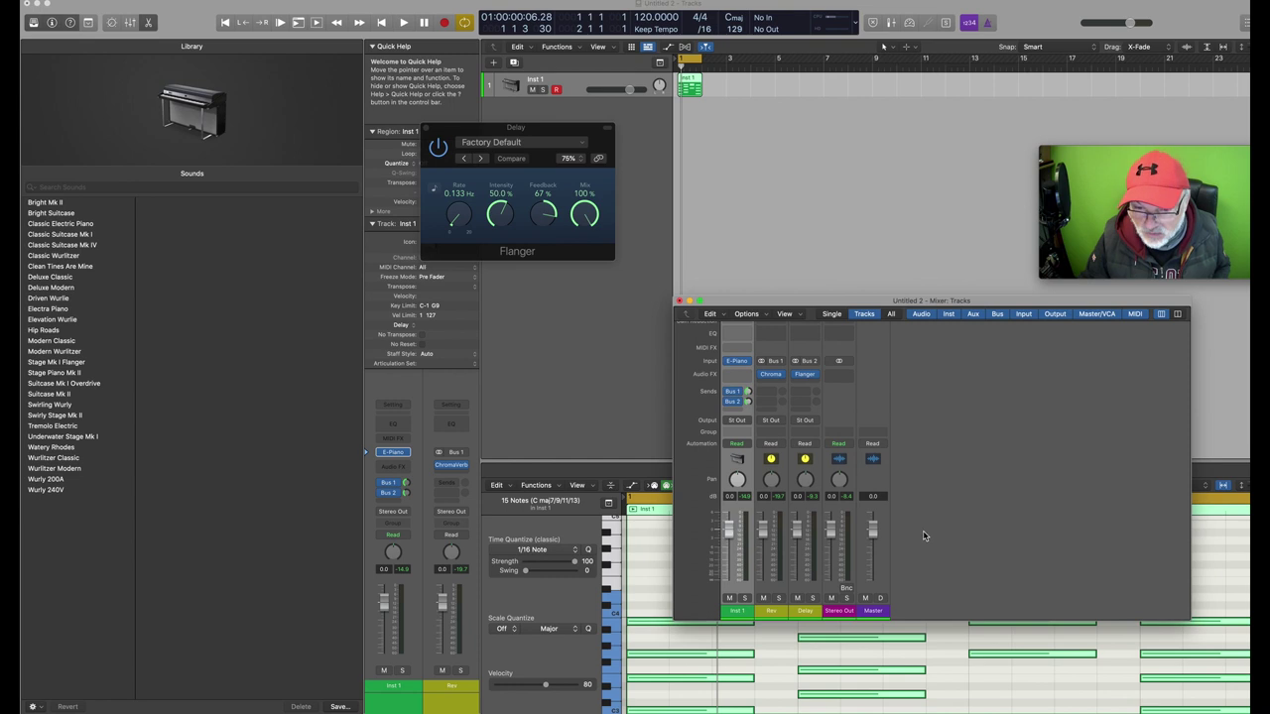
{"action": "double_click", "coordinate": [798, 610]}
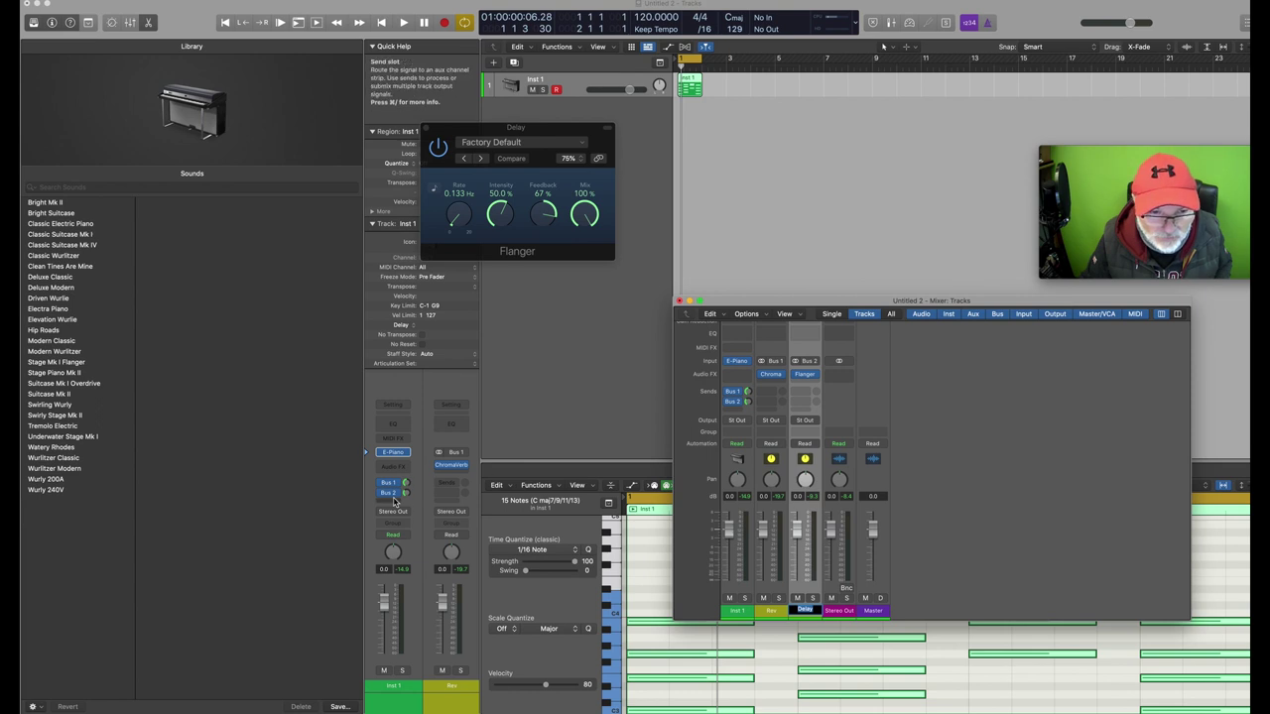
{"action": "left_click", "coordinate": [393, 493]}
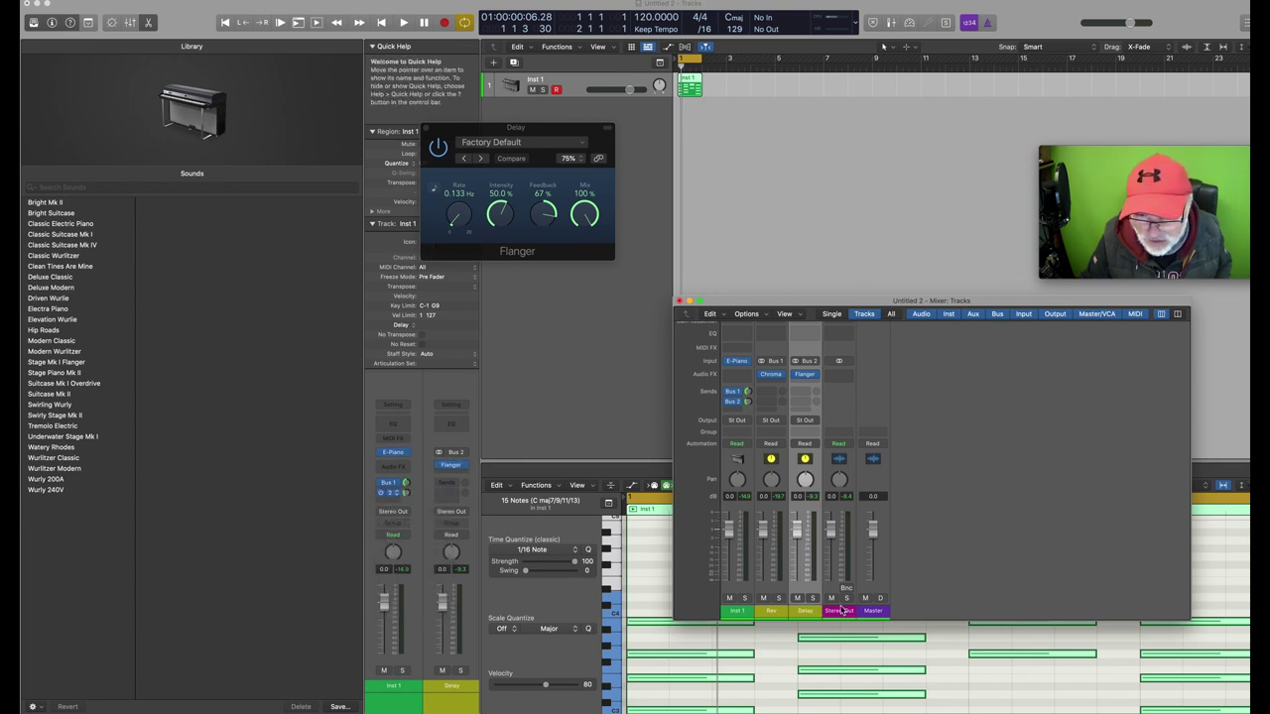
{"action": "double_click", "coordinate": [804, 612]}
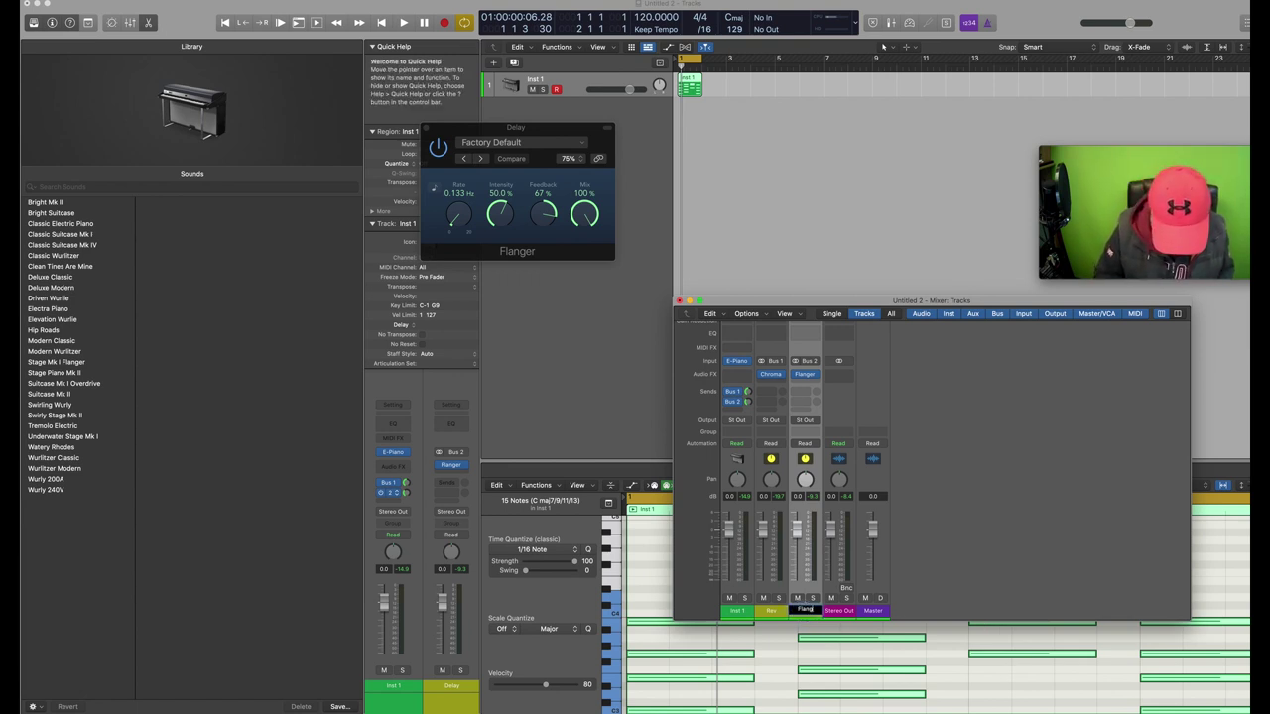
{"action": "type", "text": "Flanger"}
{"action": "key", "text": "Return"}
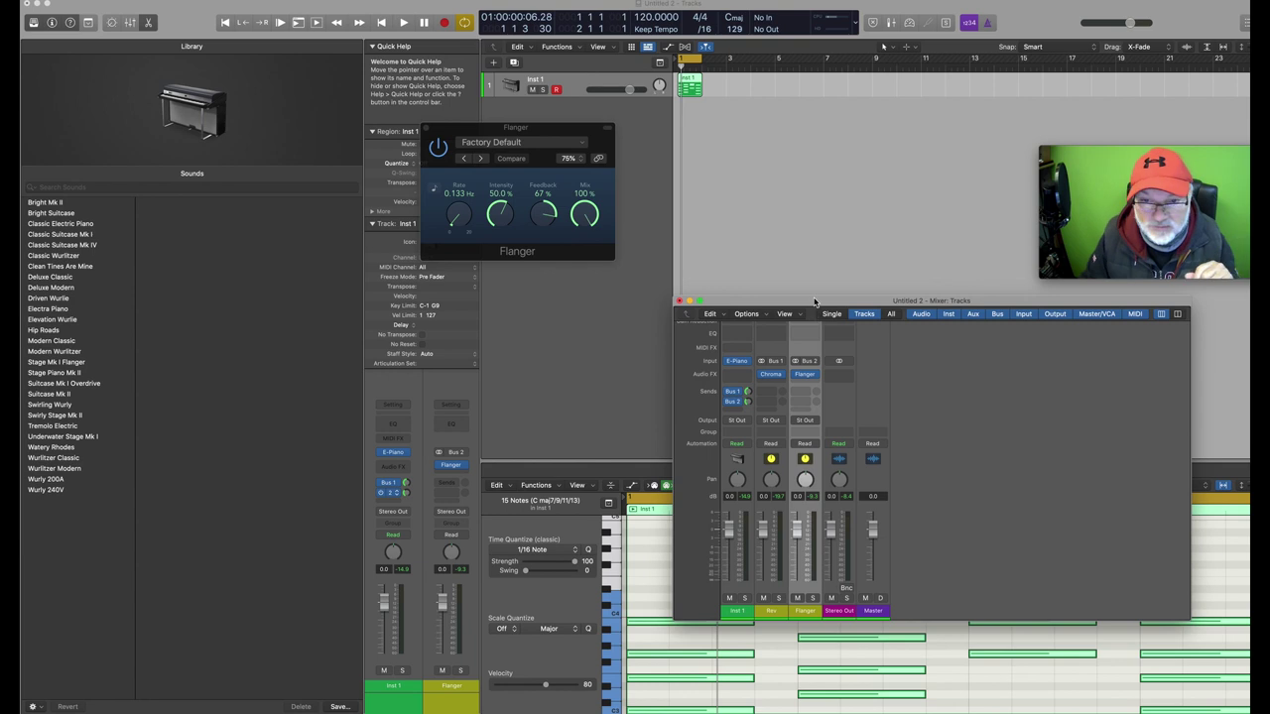
{"action": "left_click_drag", "start_coordinate": [814, 302], "coordinate": [629, 279]}
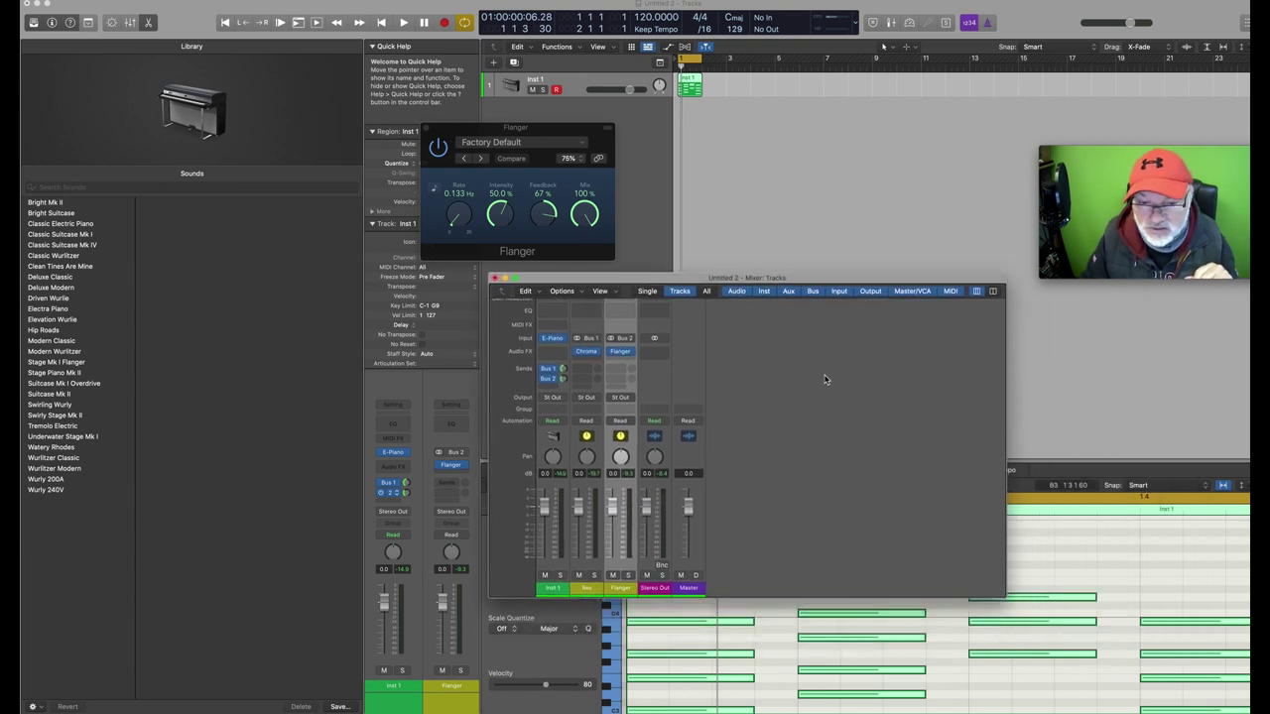